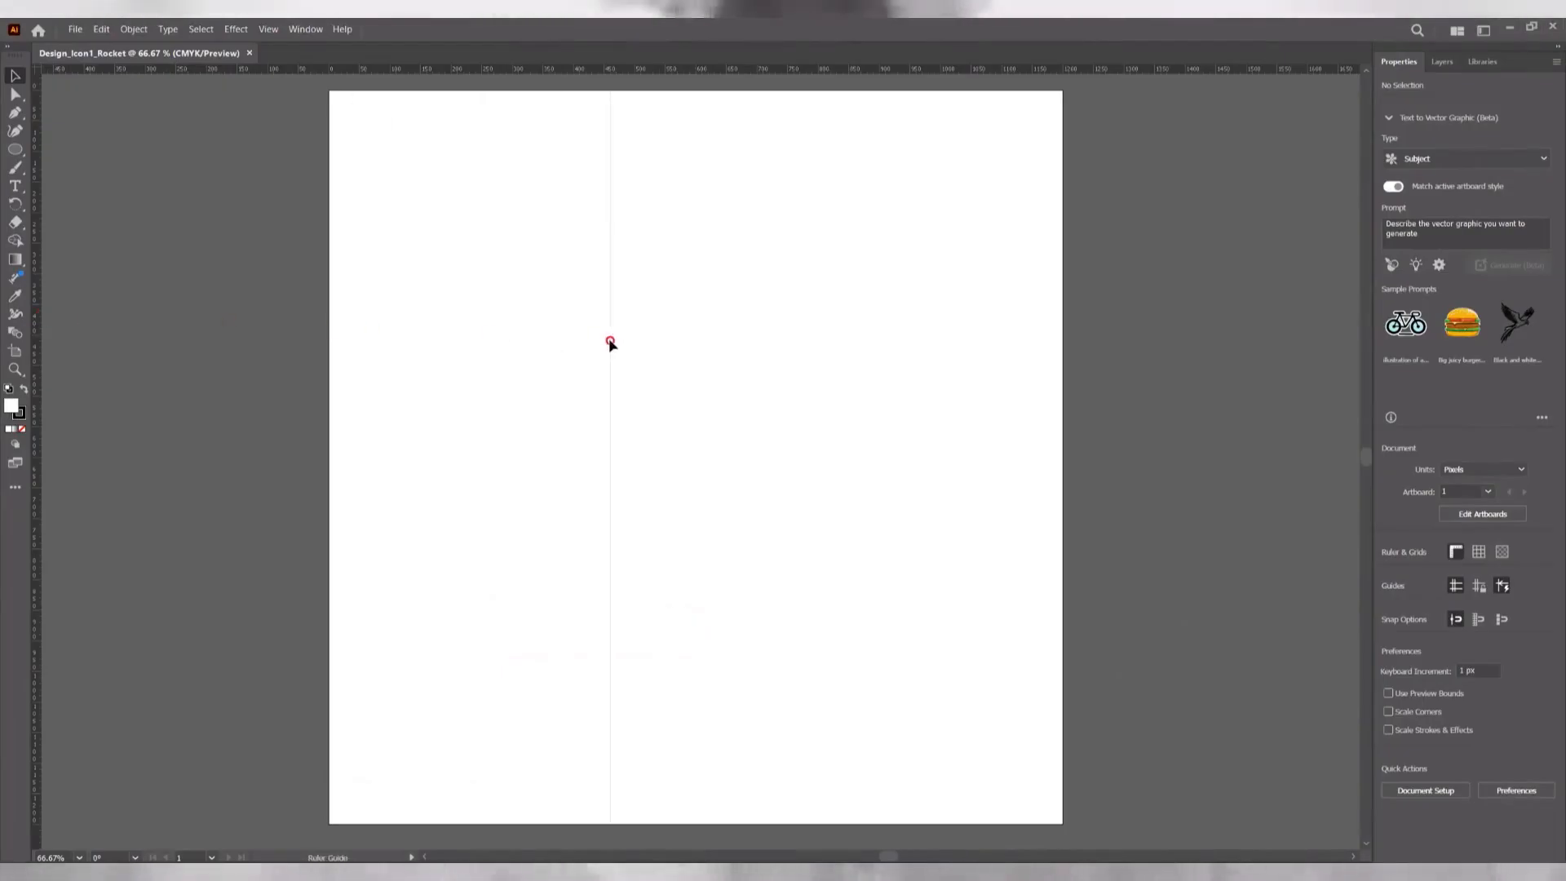
Lock the vertical guide and start a Curvature tool path on it in the upper part of the artboard
right_click(713, 385)
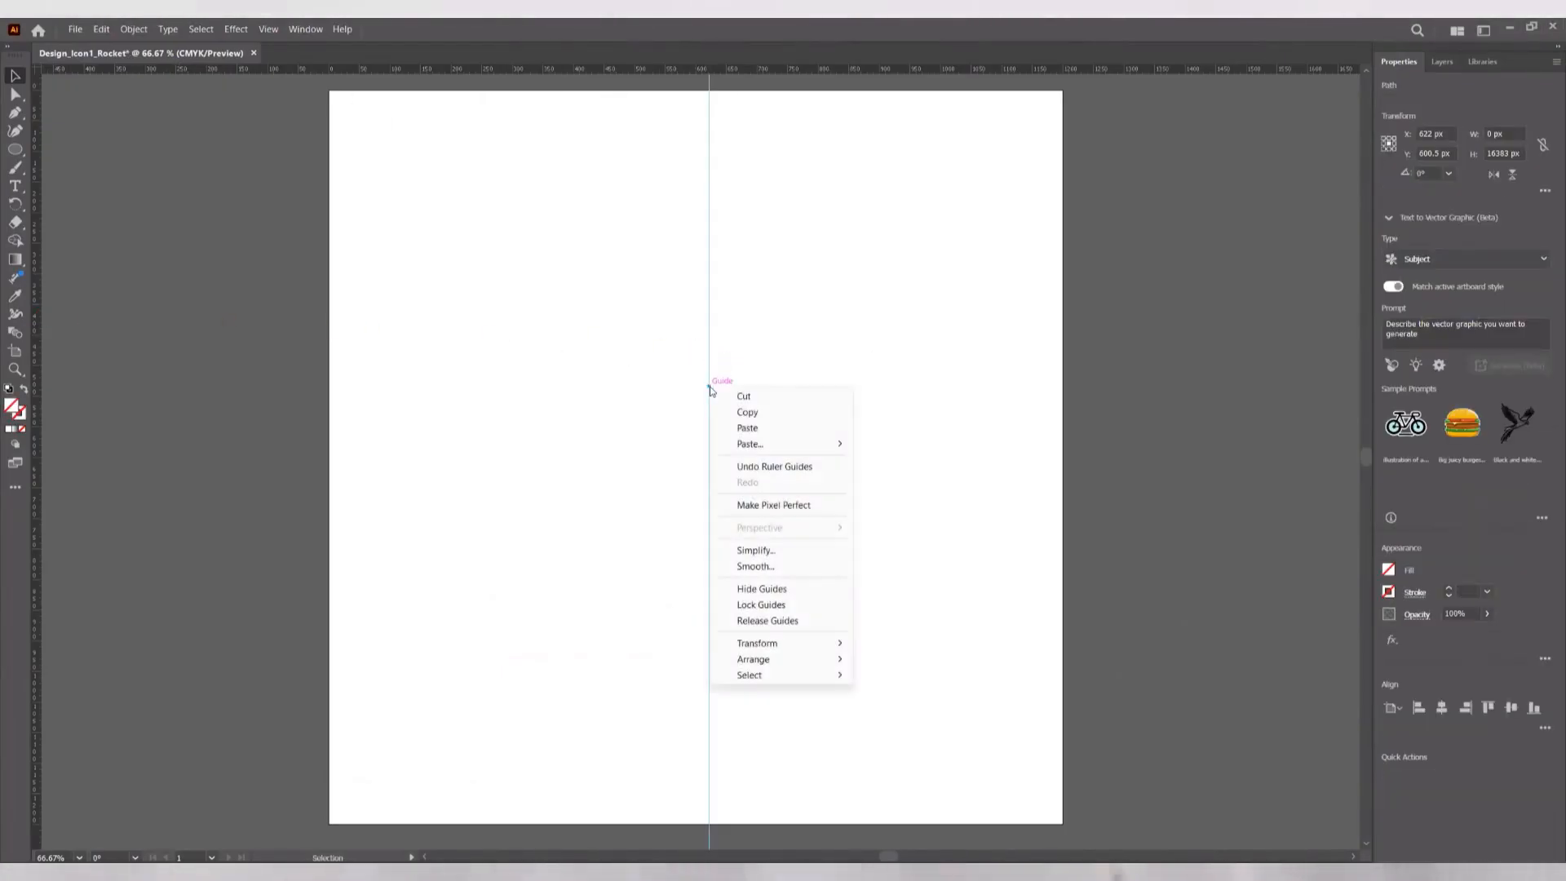
click(821, 604)
click(15, 132)
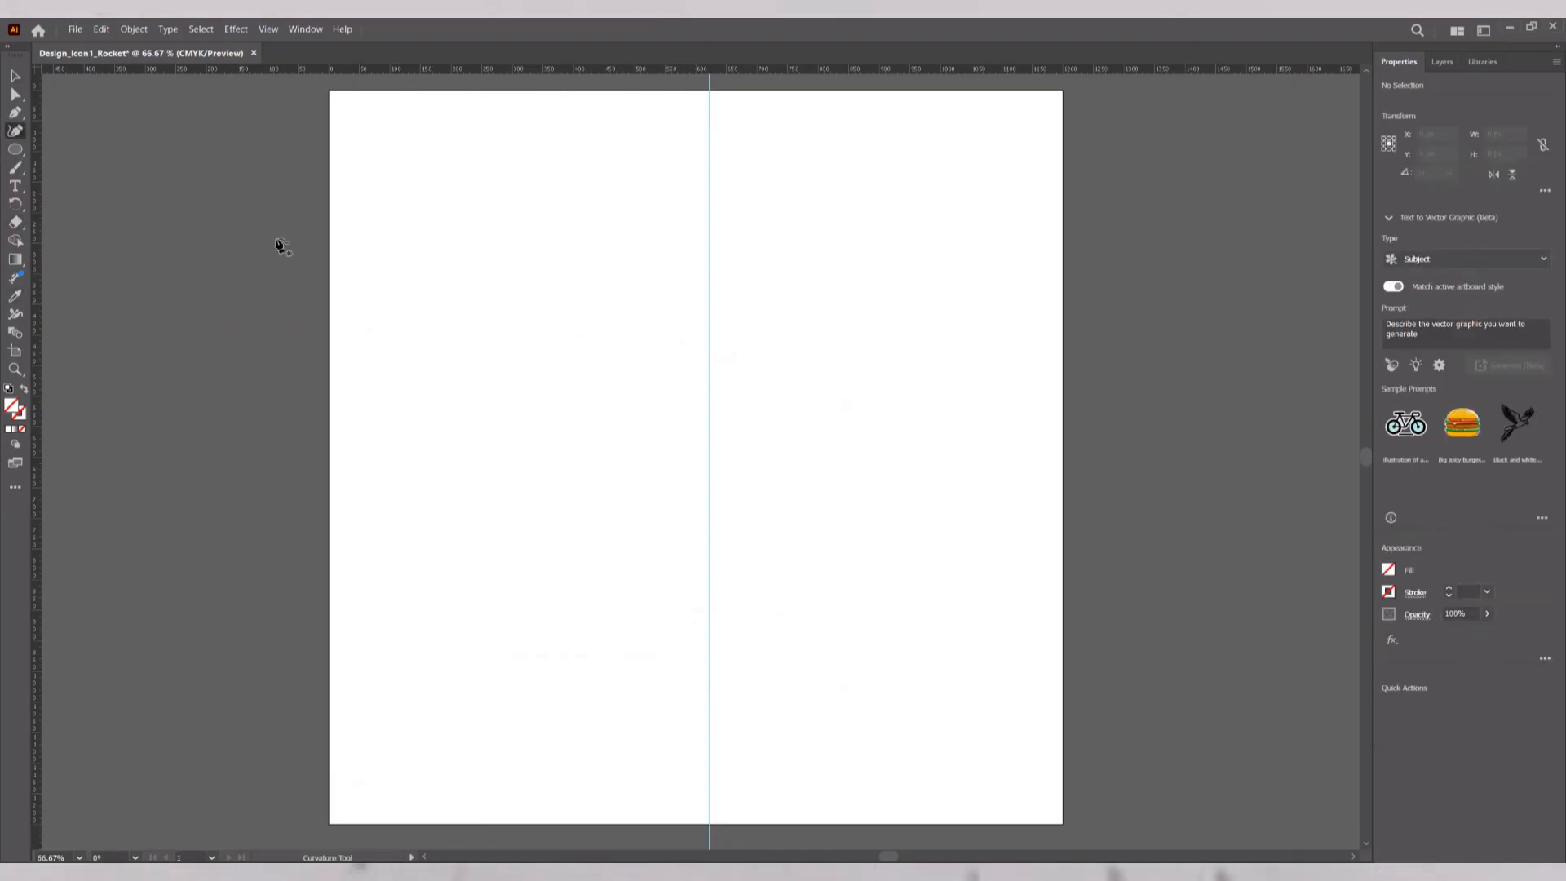
click(709, 217)
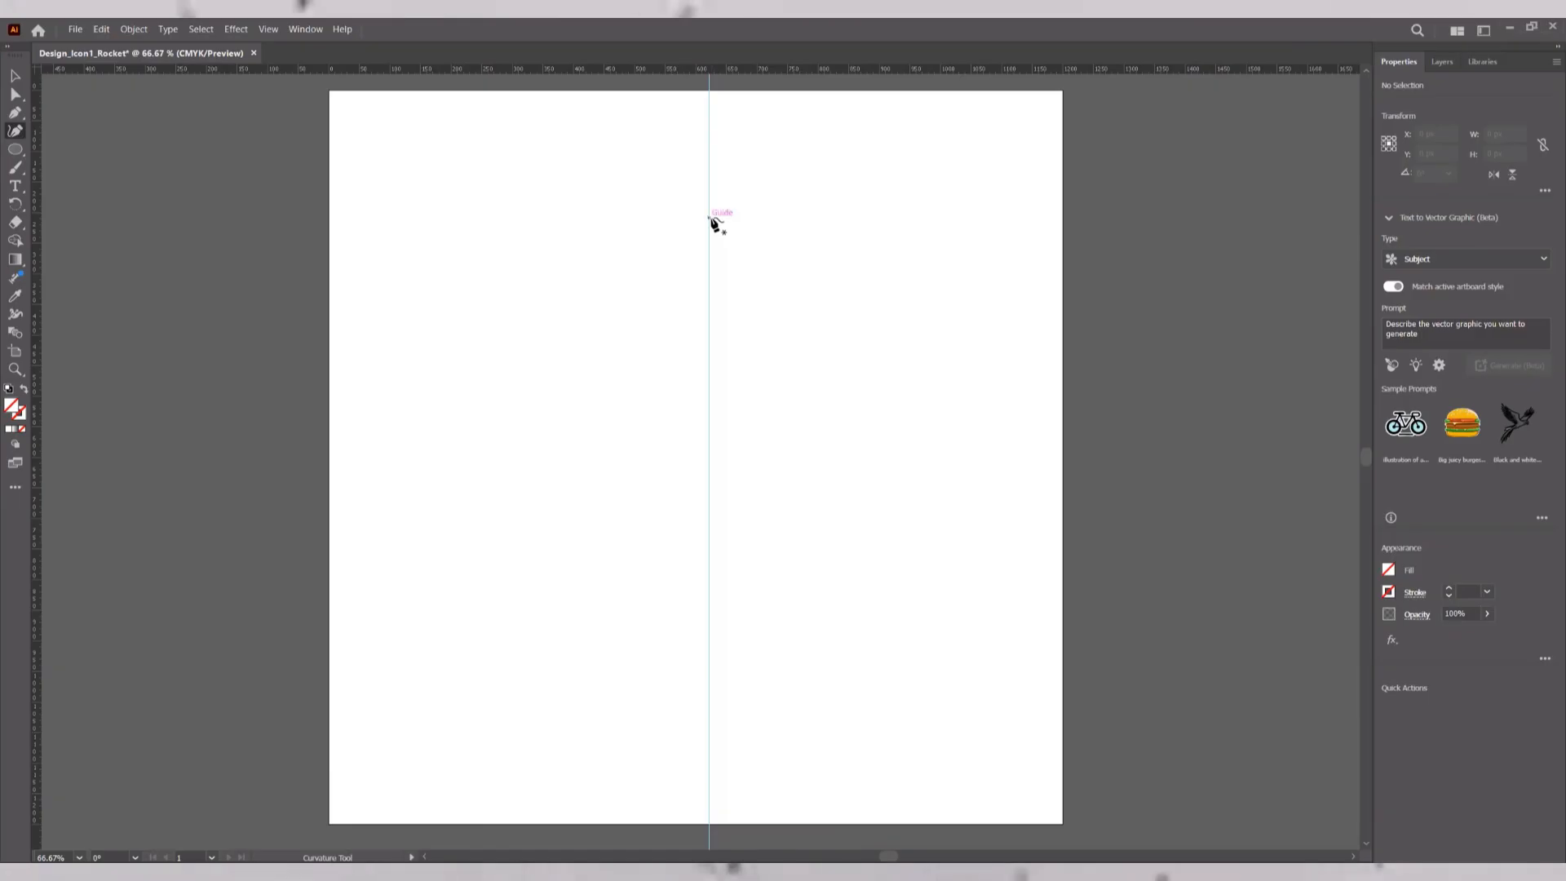
click(770, 253)
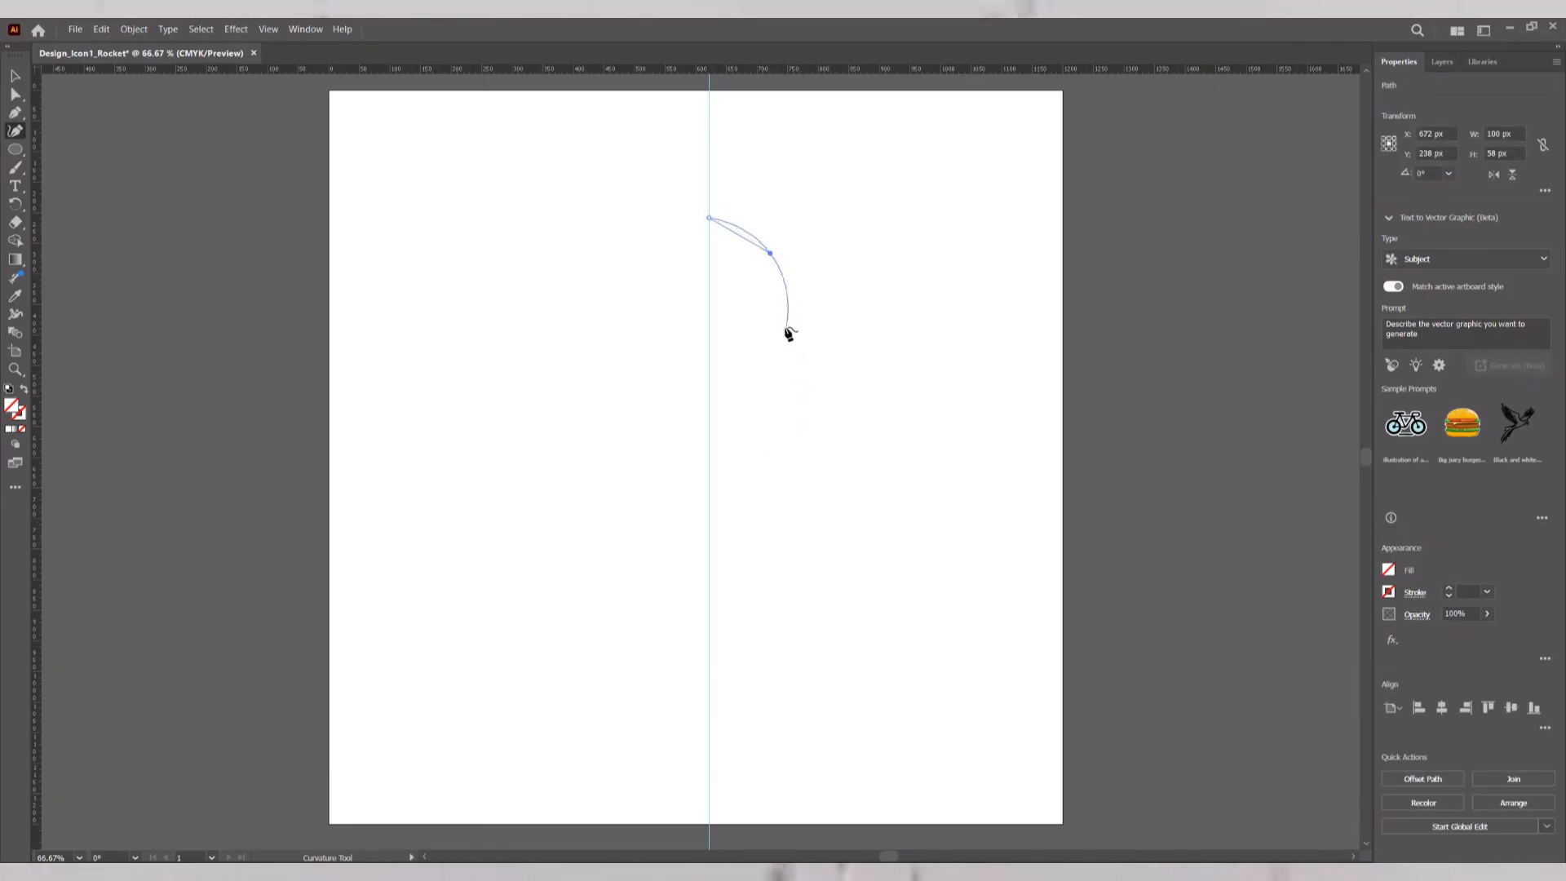
click(773, 430)
key(ctrl+z)
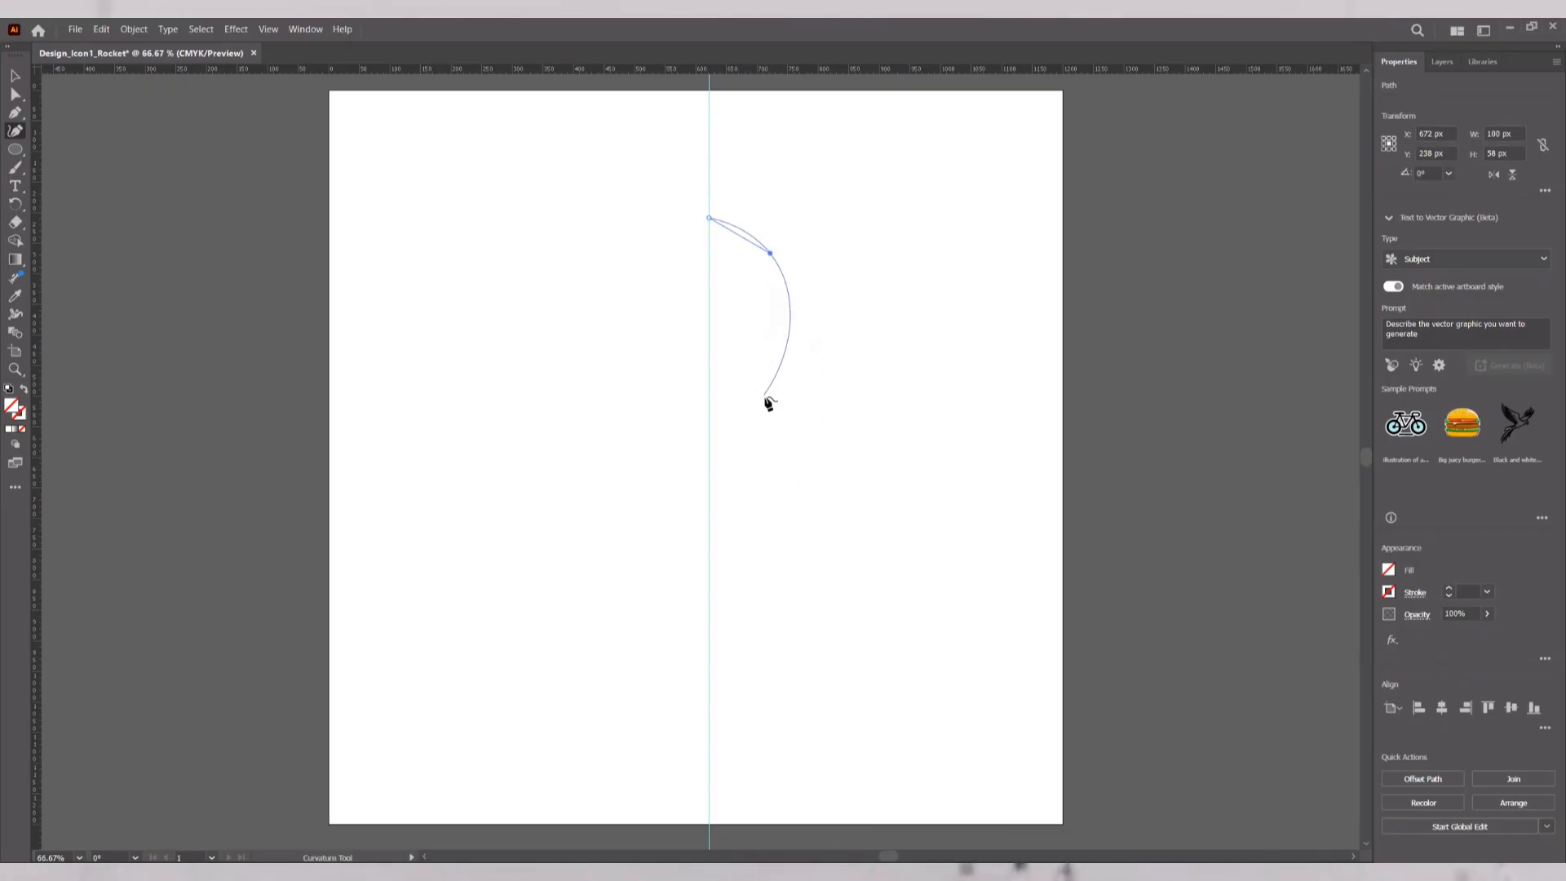
key(ctrl+z)
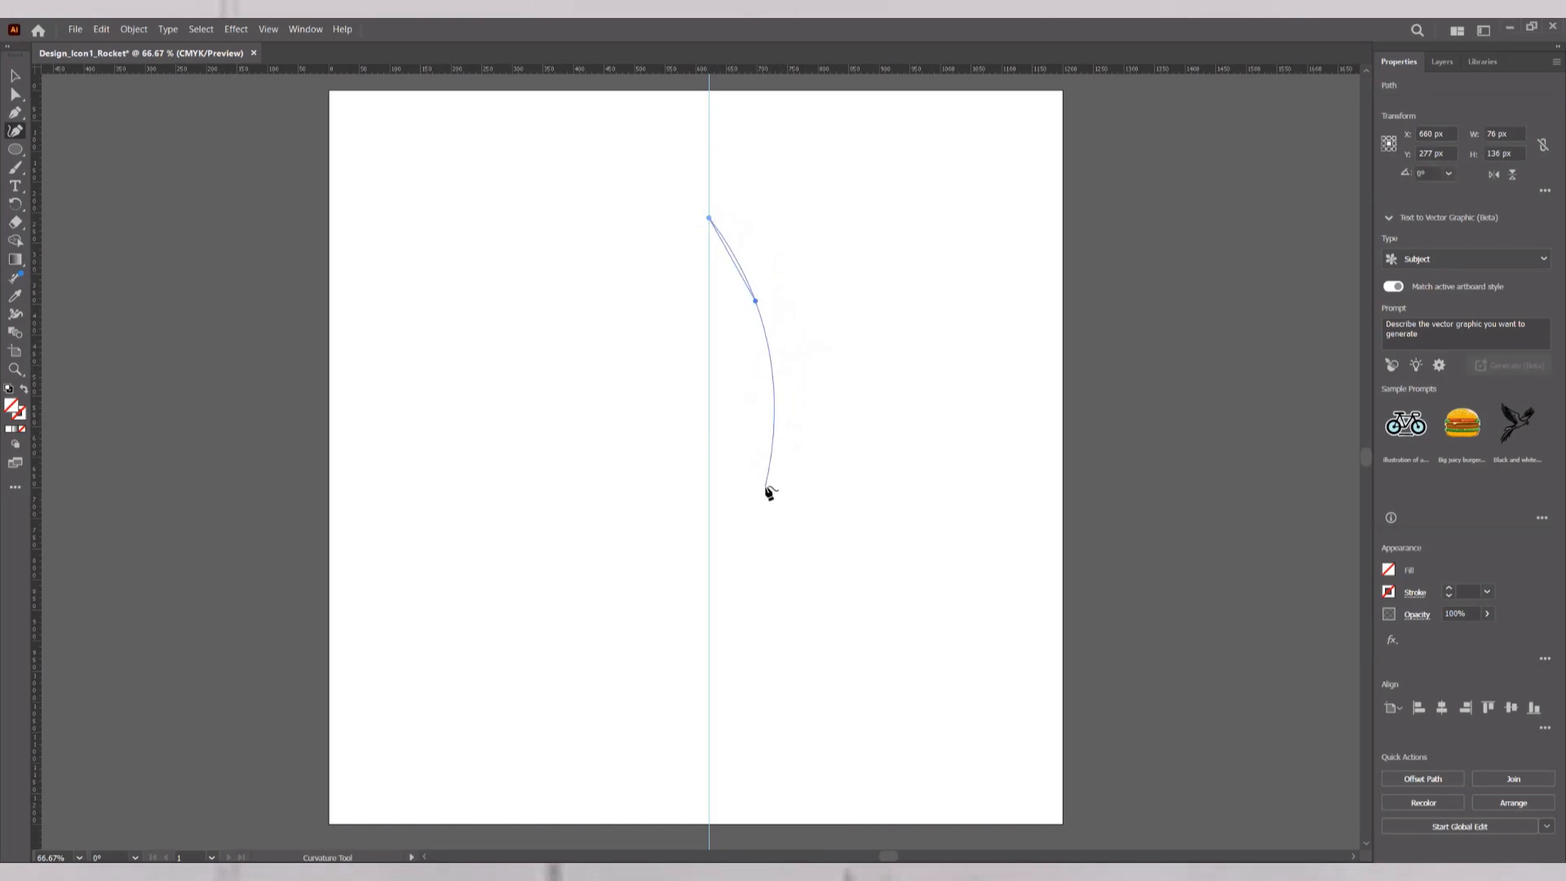
Outline the right half of the rocket body with a curved nose, straight side and flat base, about 85 px wide and 525 px high
click(750, 345)
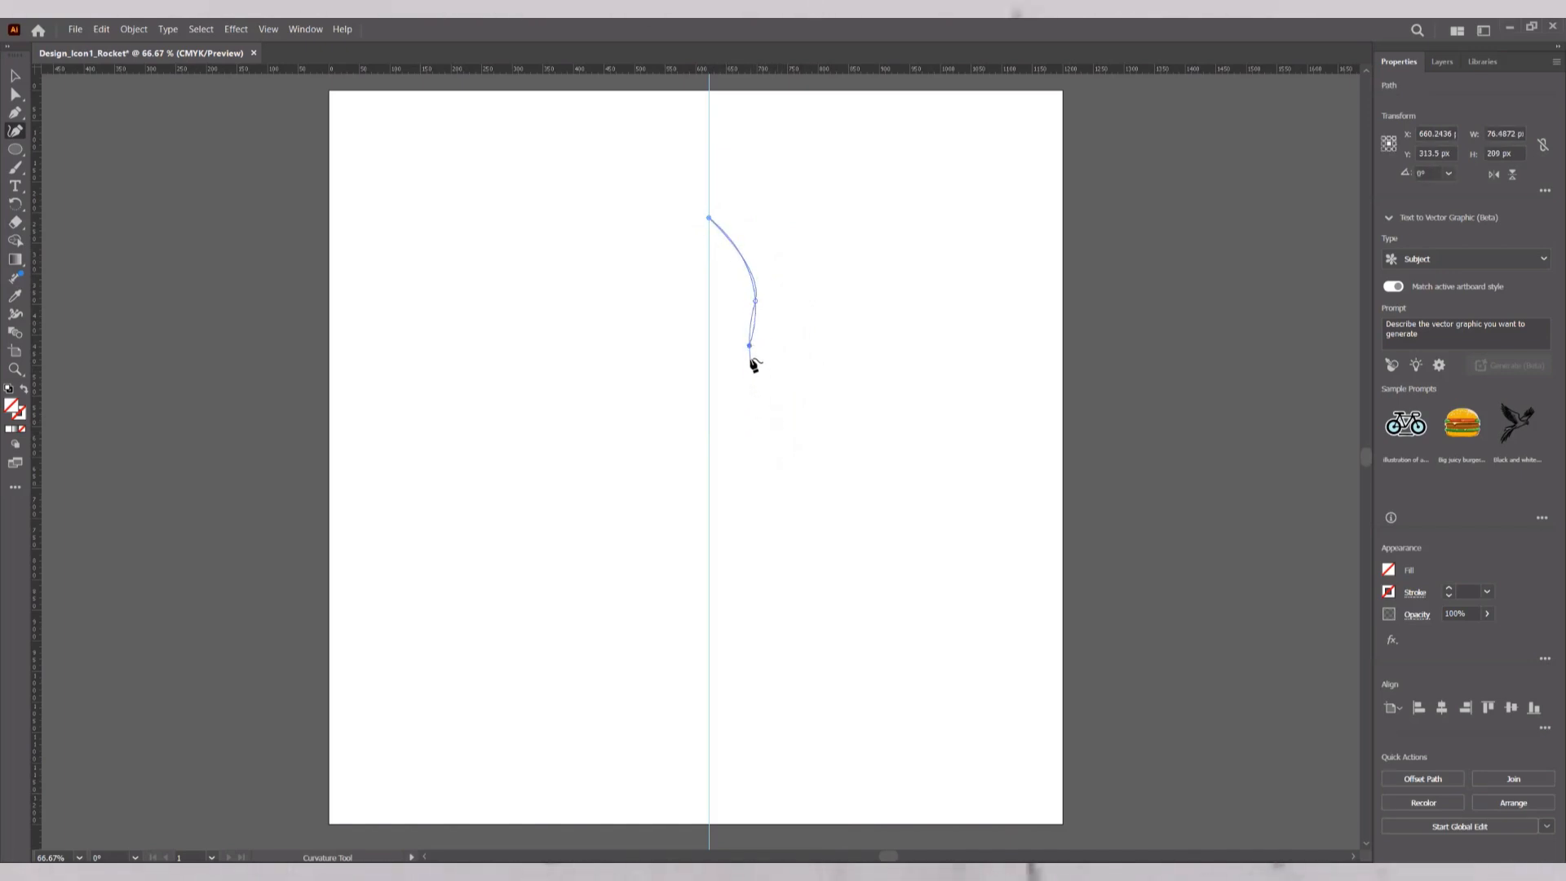
key(ctrl+z)
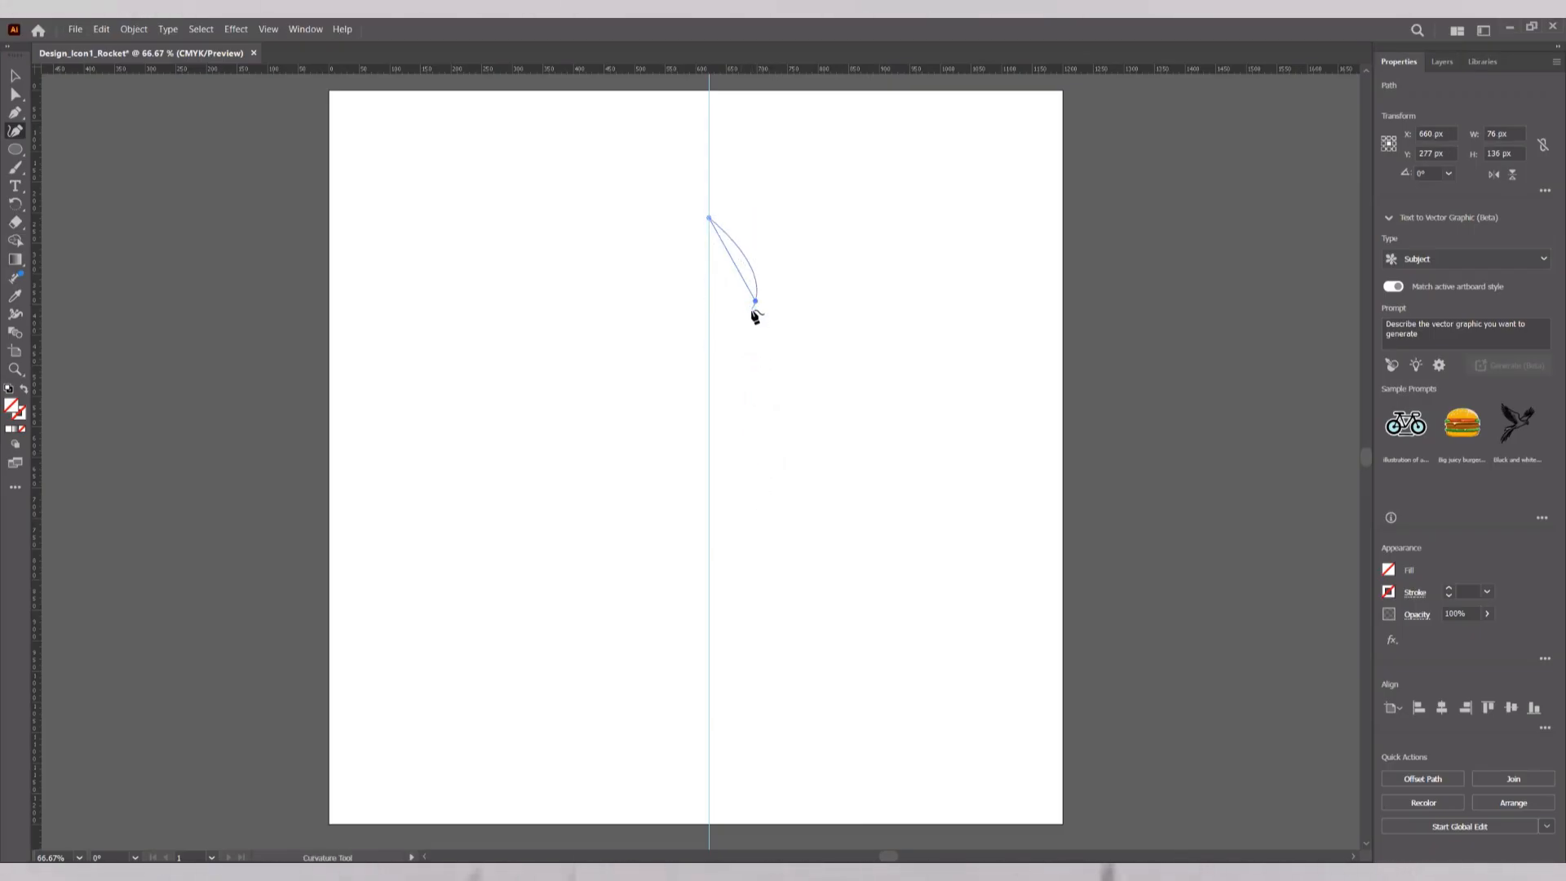
click(760, 360)
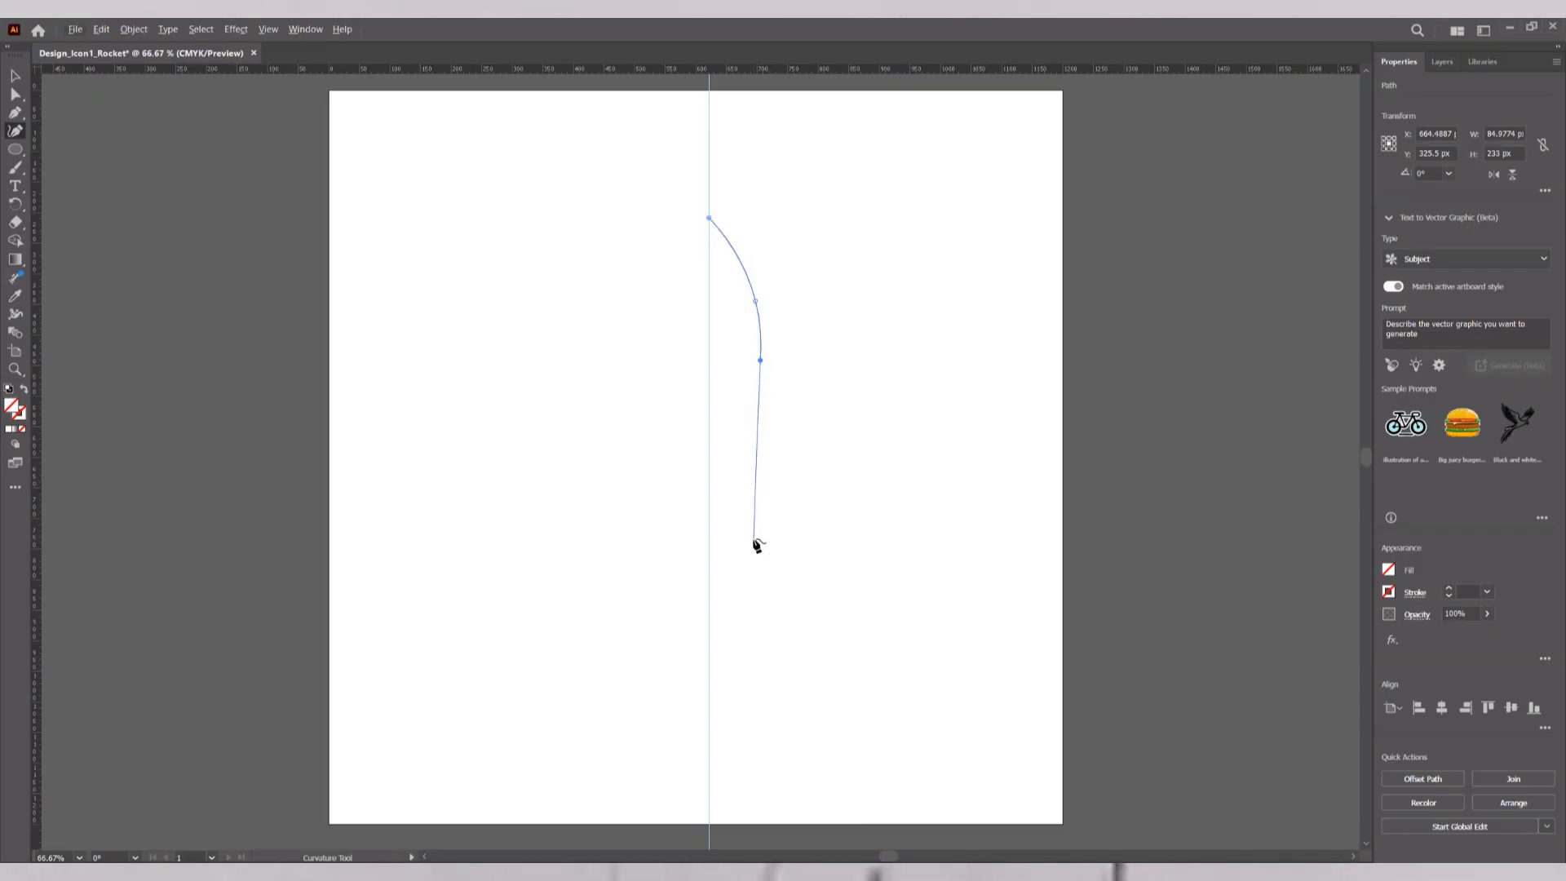
double_click(754, 539)
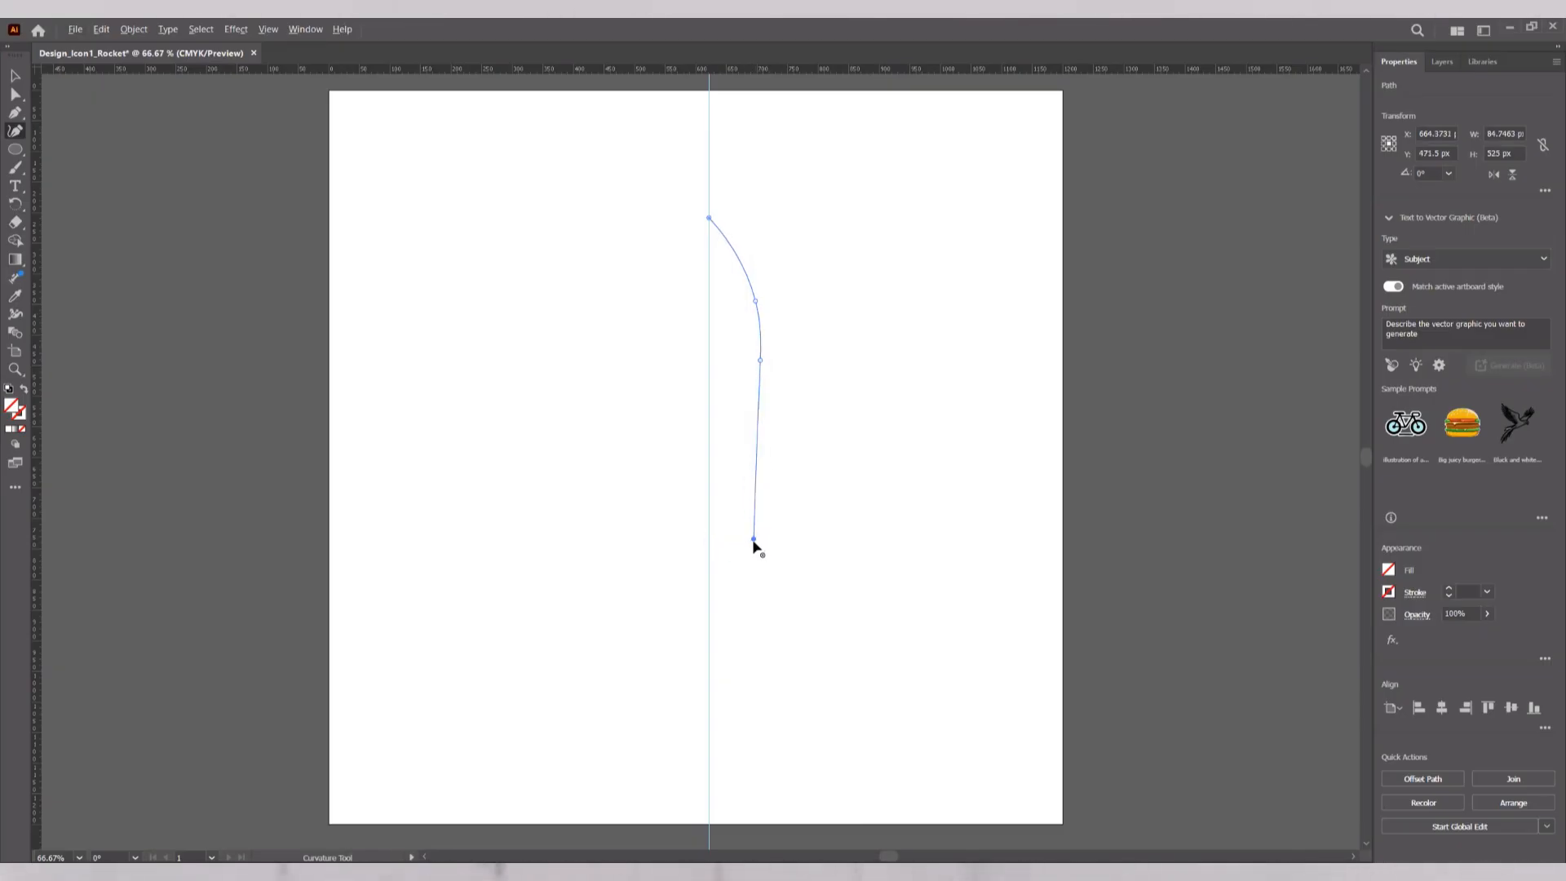
Draw the right half of a notched tail piece on the guide below the body, about 98 px wide and 177 px high
click(709, 558)
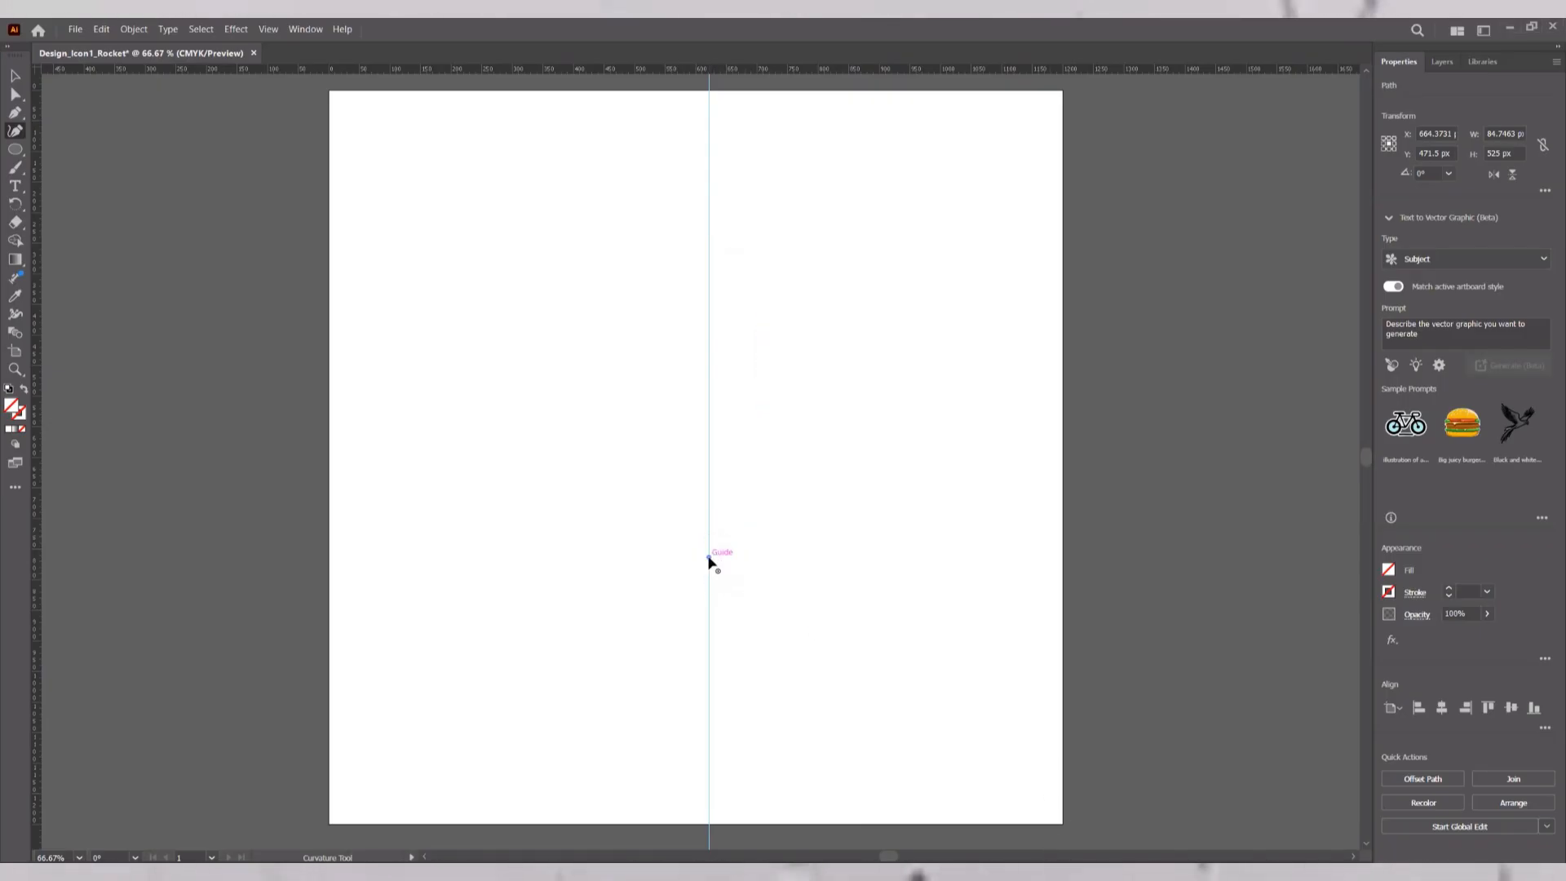
click(756, 559)
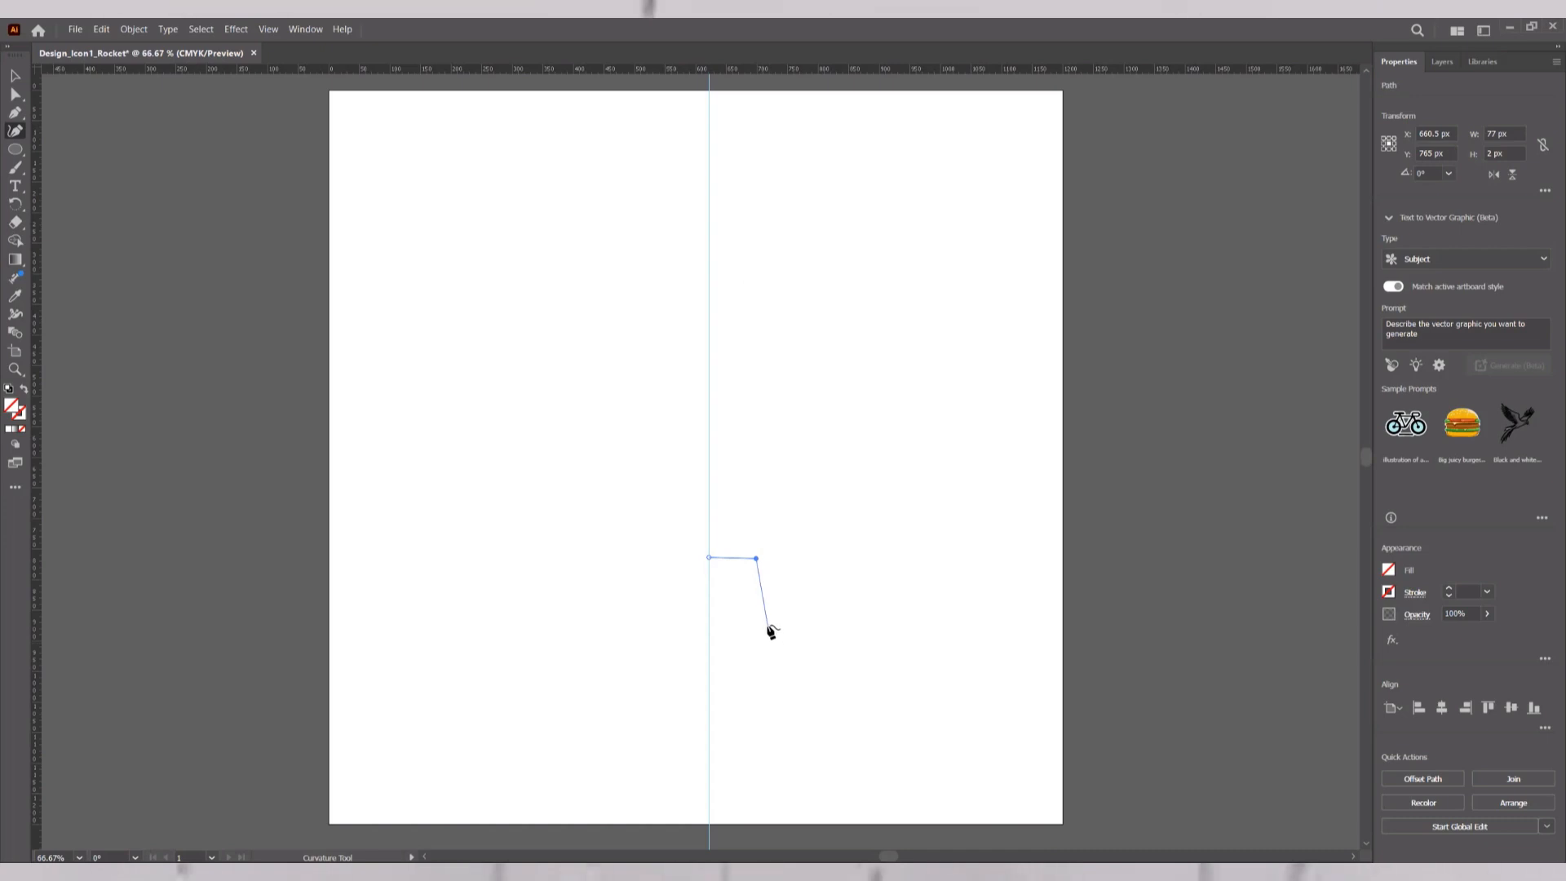
click(740, 601)
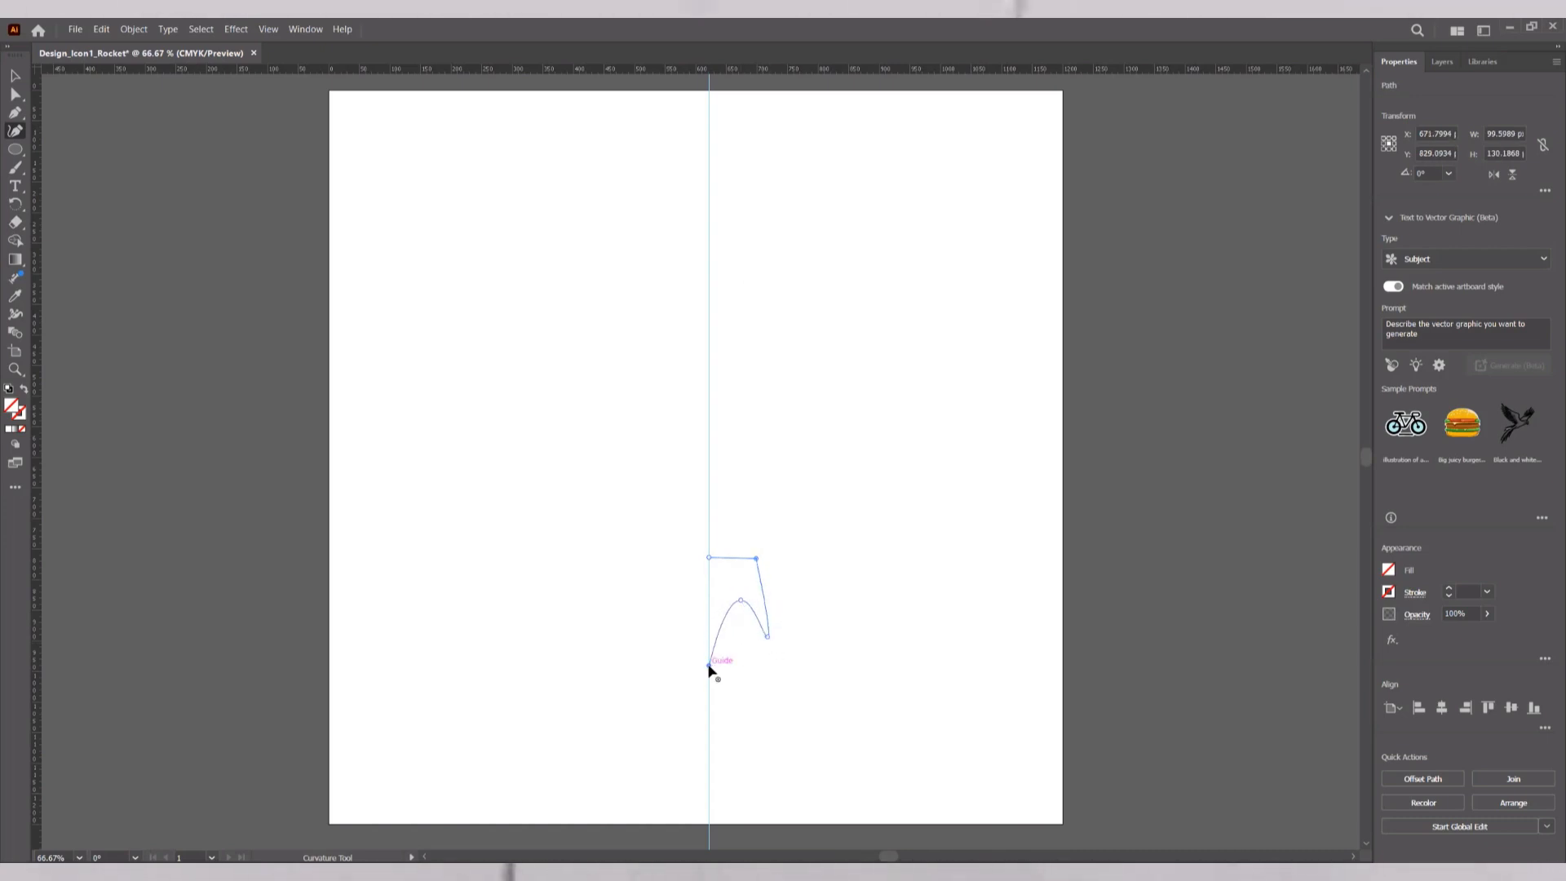
double_click(709, 558)
key(ctrl+z)
click(765, 733)
key(ctrl+z)
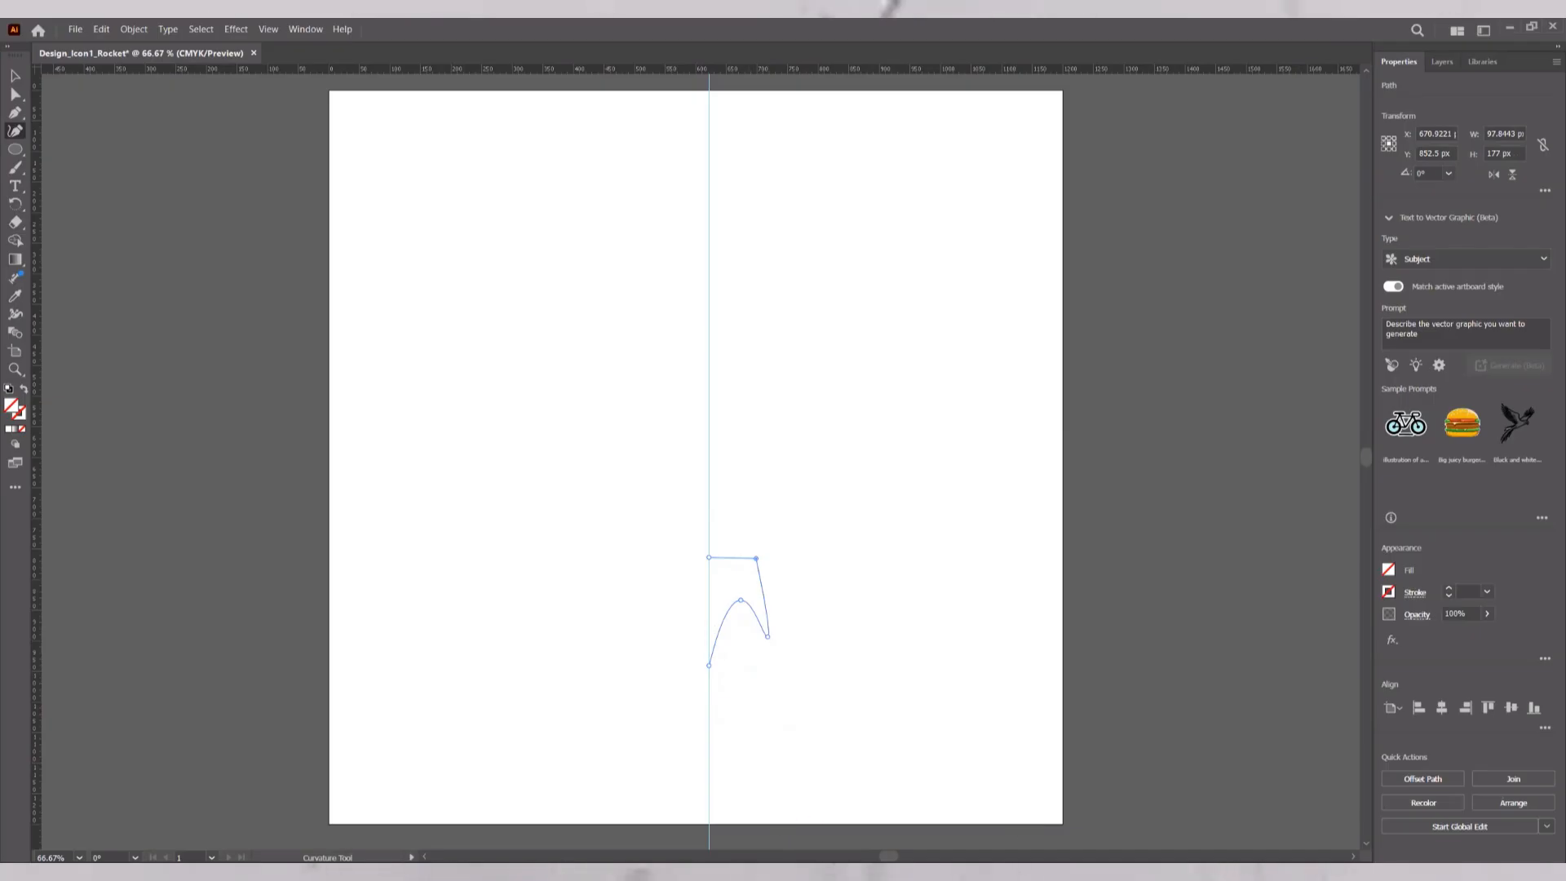
Give the body outline and the tail outline below it a black 1 pt stroke
click(15, 76)
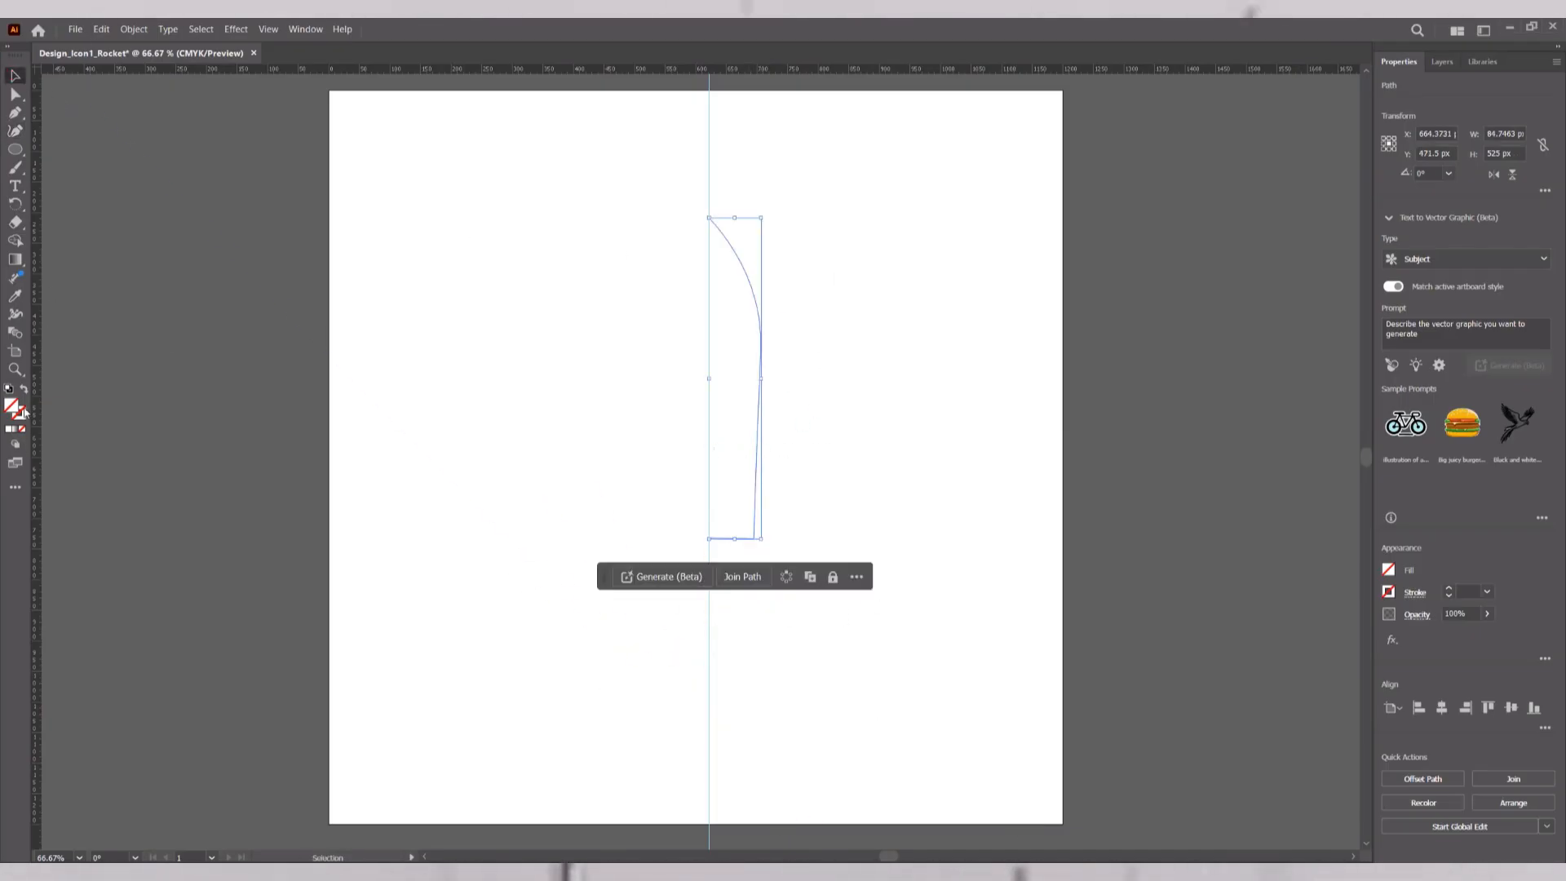
double_click(23, 413)
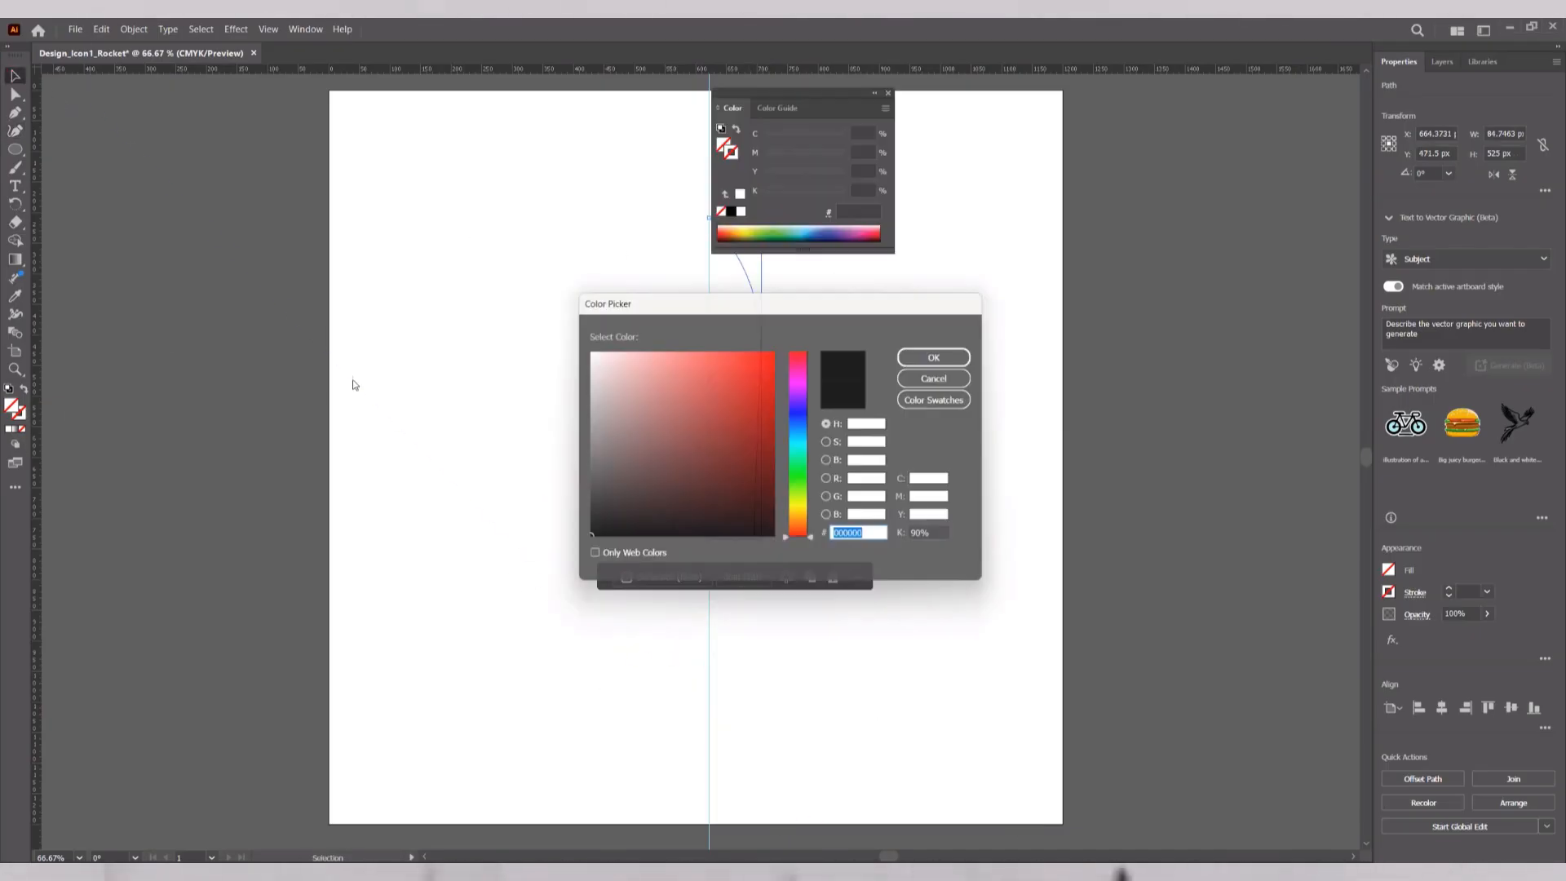
click(942, 352)
click(1448, 588)
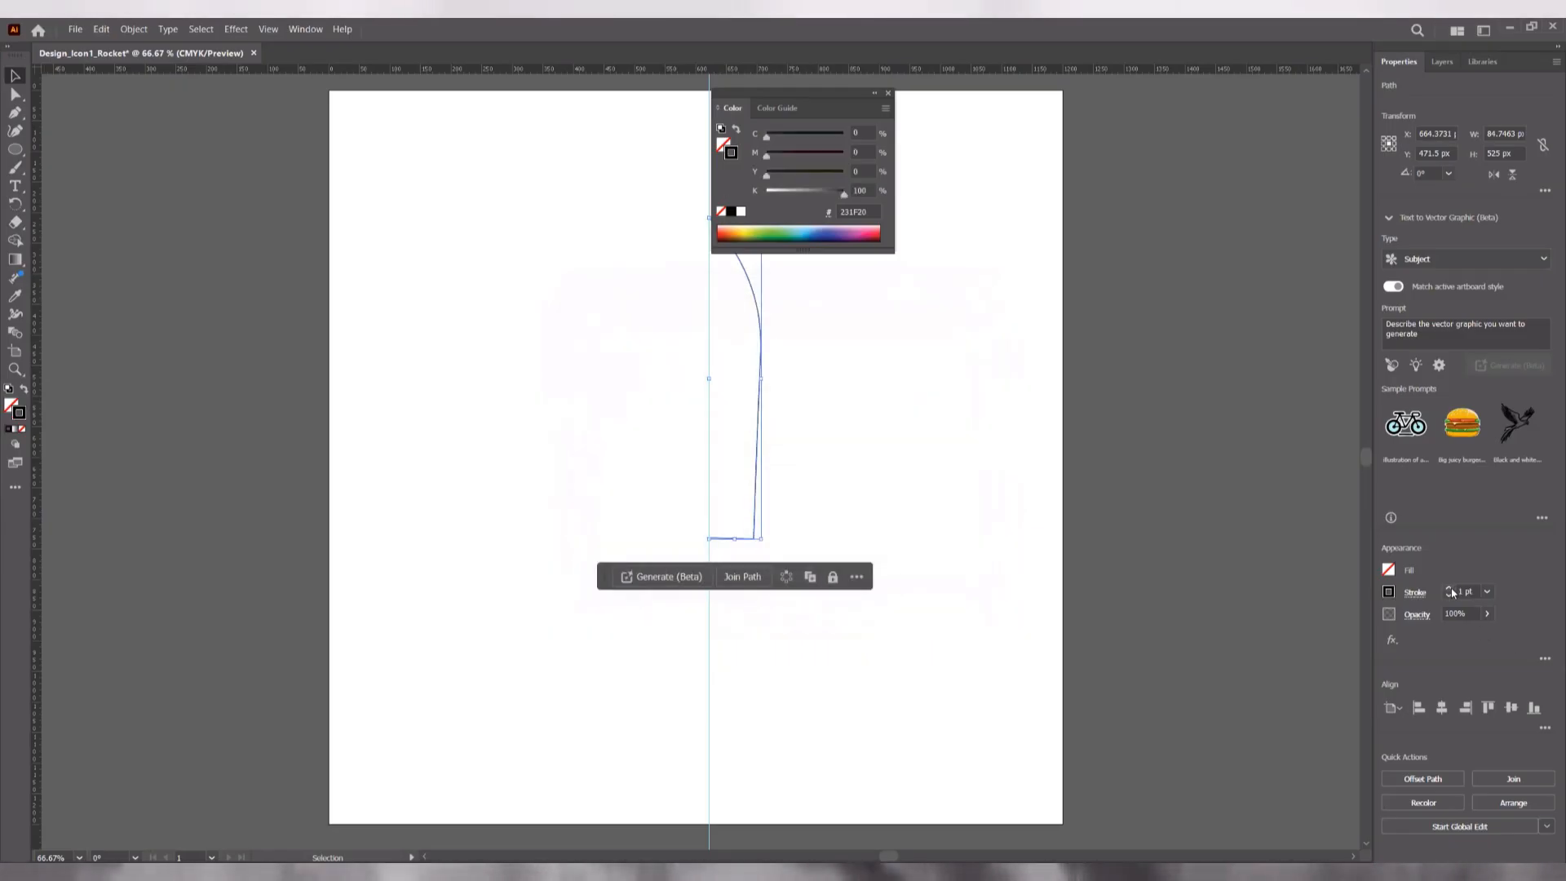
drag(783, 599, 717, 662)
click(1449, 588)
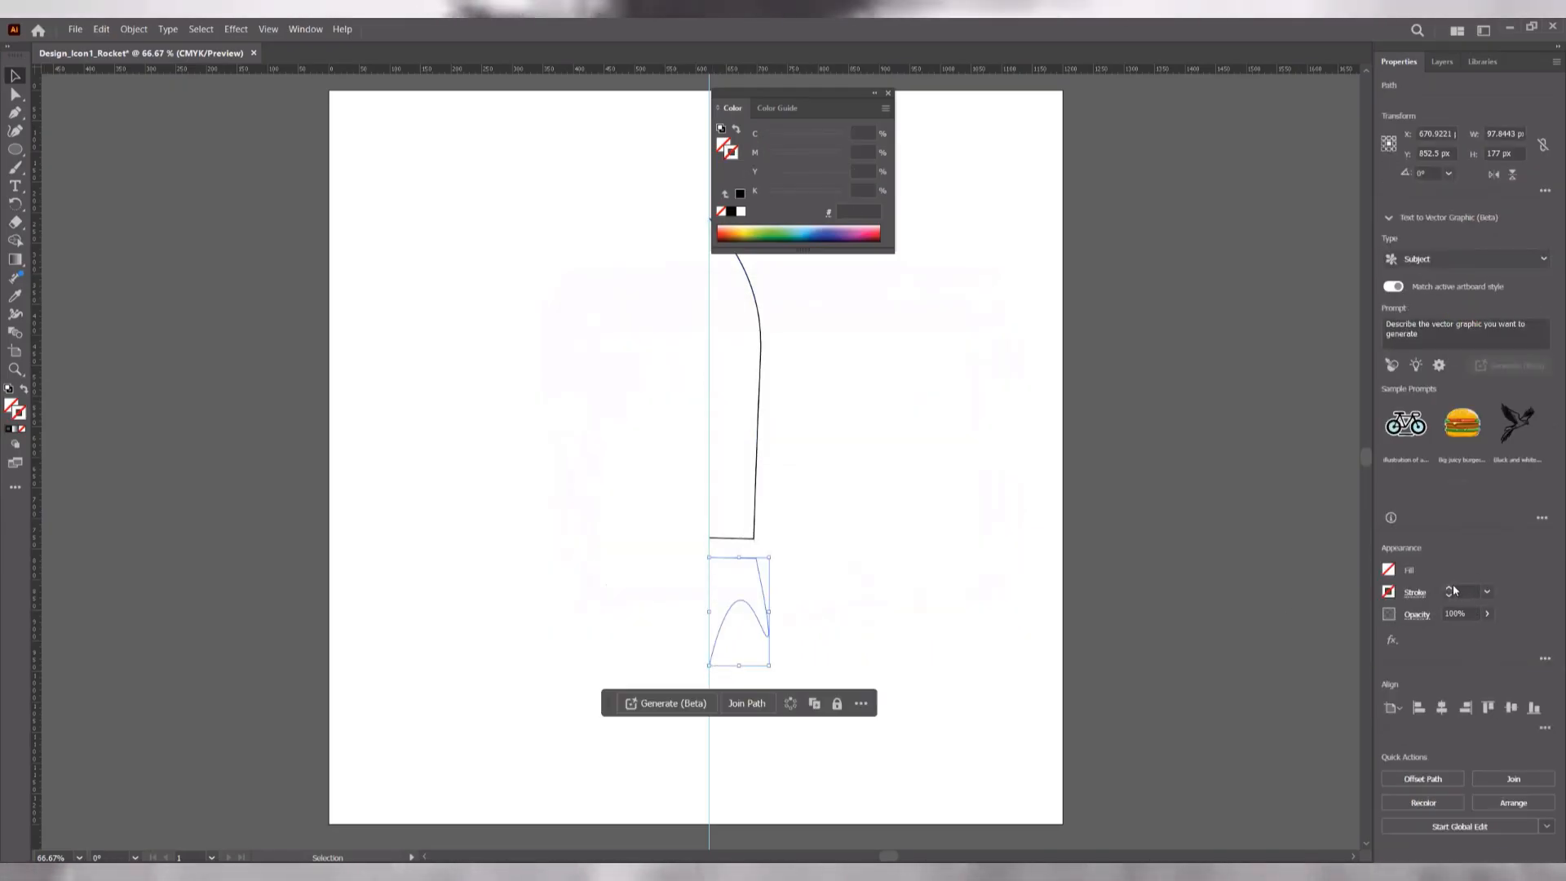
click(815, 489)
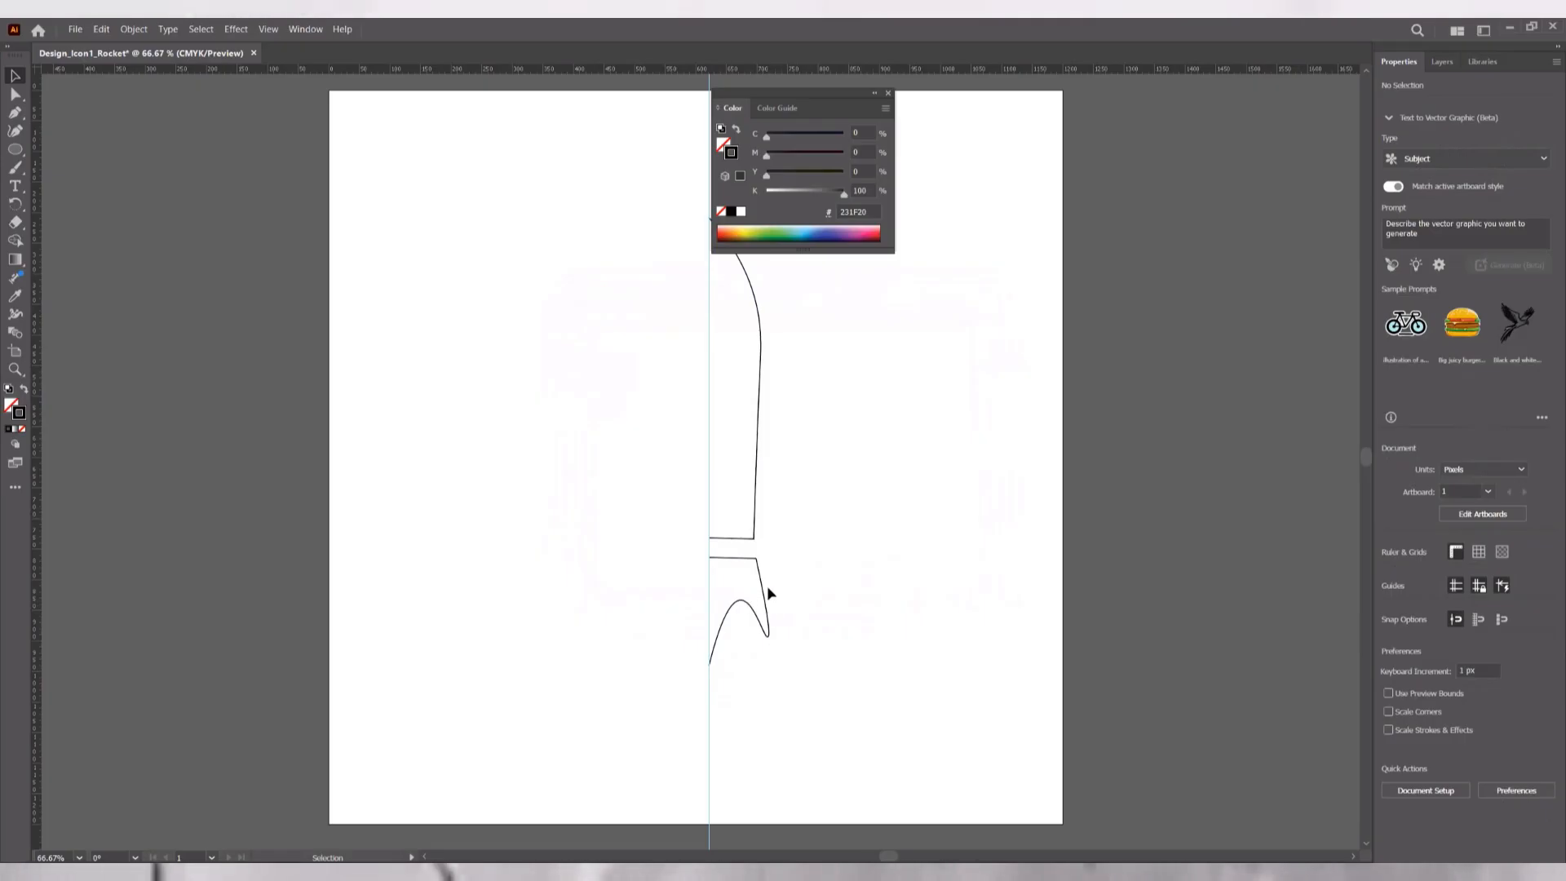
Replace the tail outline with a new Curvature path that has a flat top edge about 72 px wide and a bulging outer edge
click(730, 640)
key(Delete)
click(15, 131)
click(709, 554)
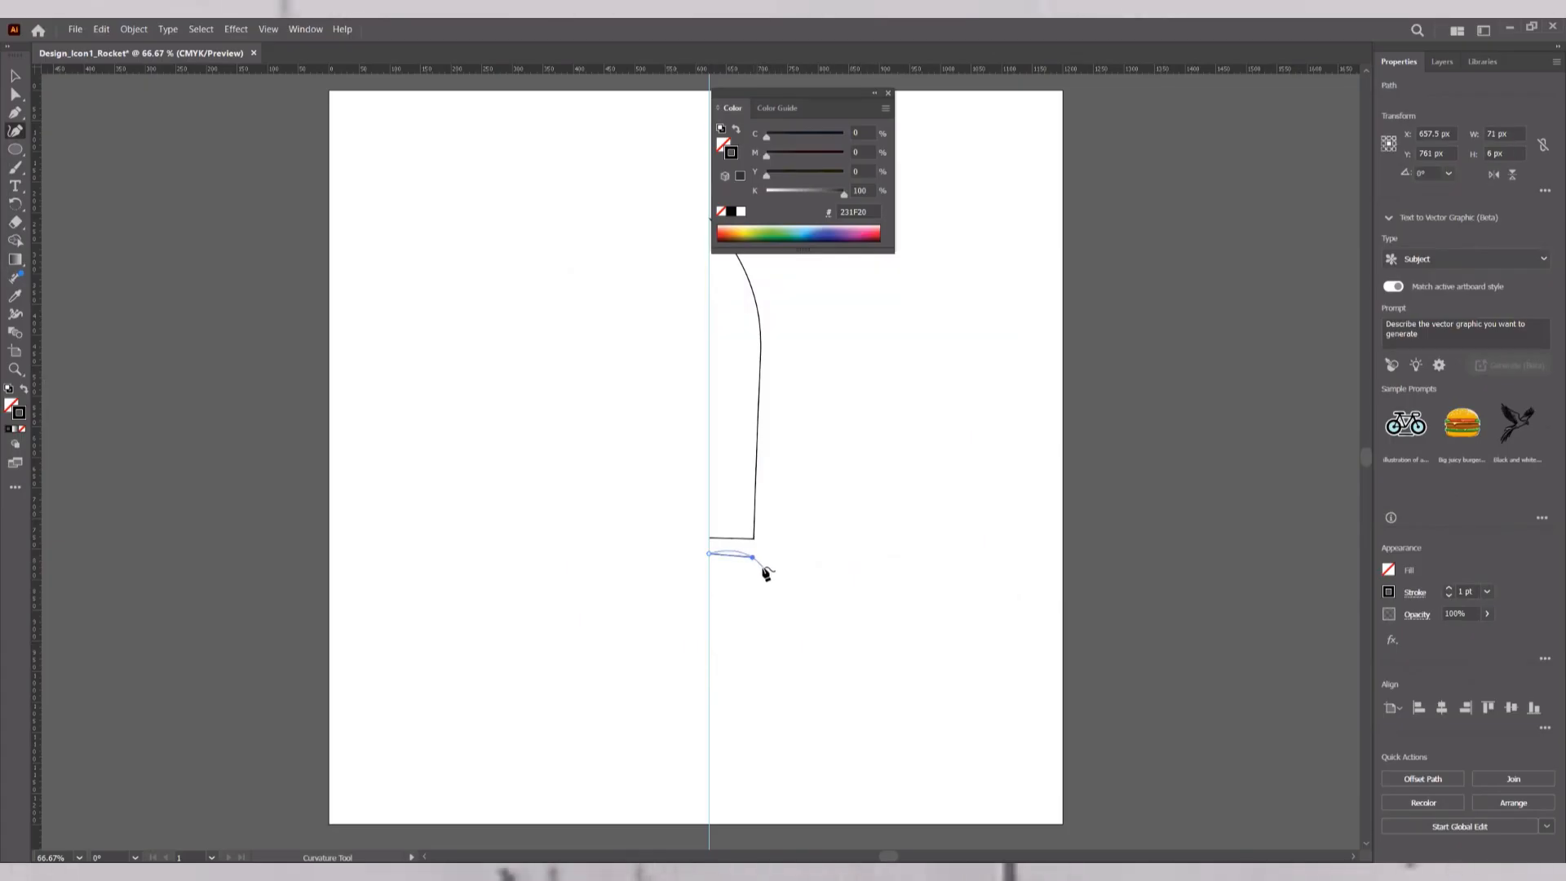
click(753, 554)
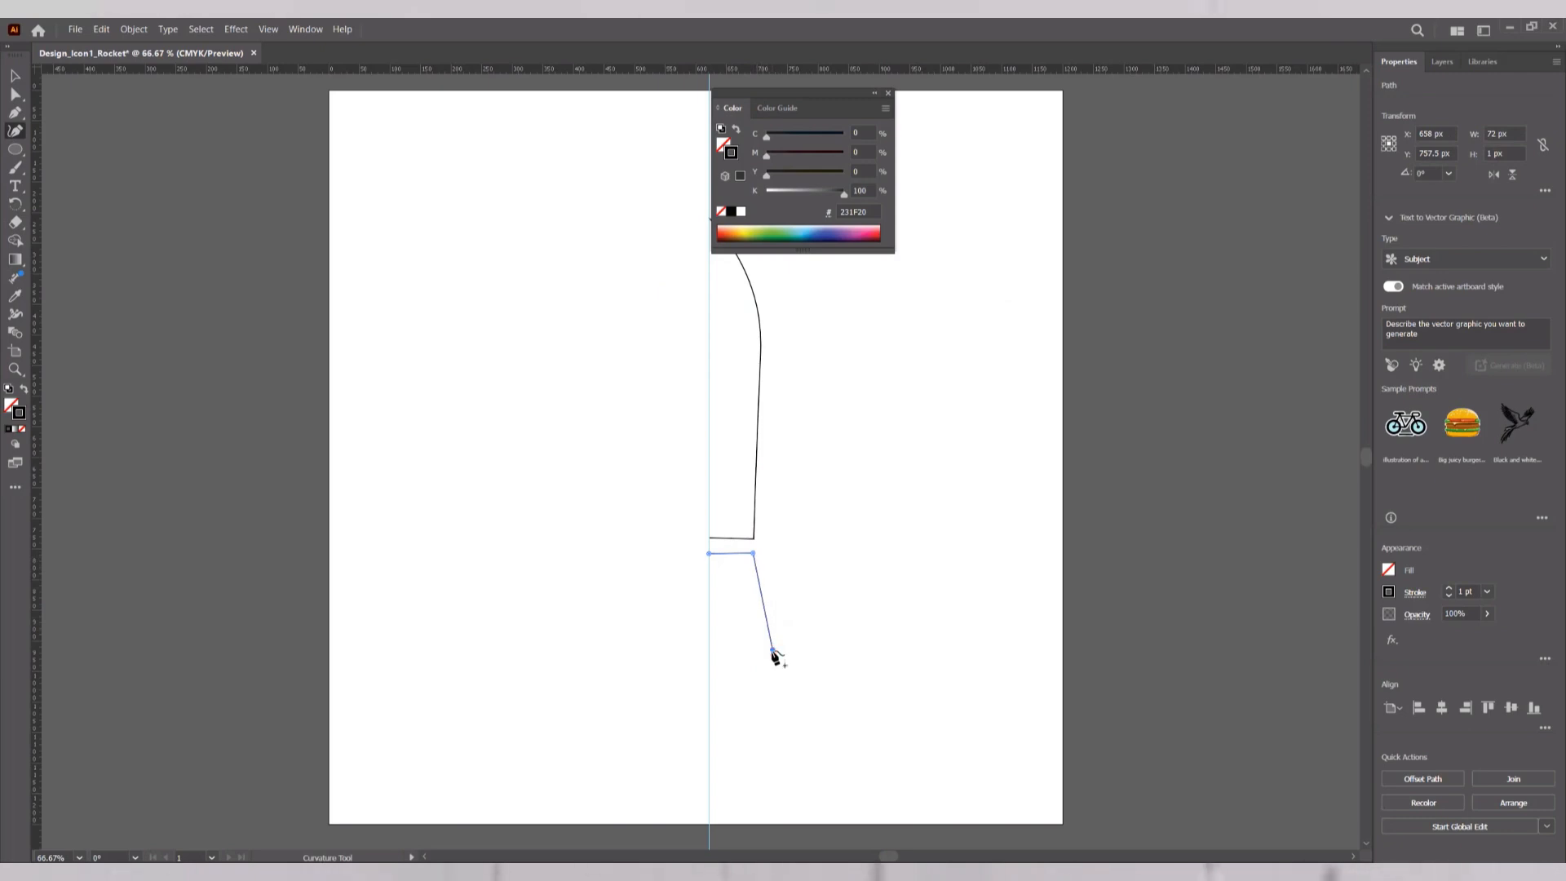
key(ctrl+z)
click(779, 605)
click(757, 643)
click(749, 594)
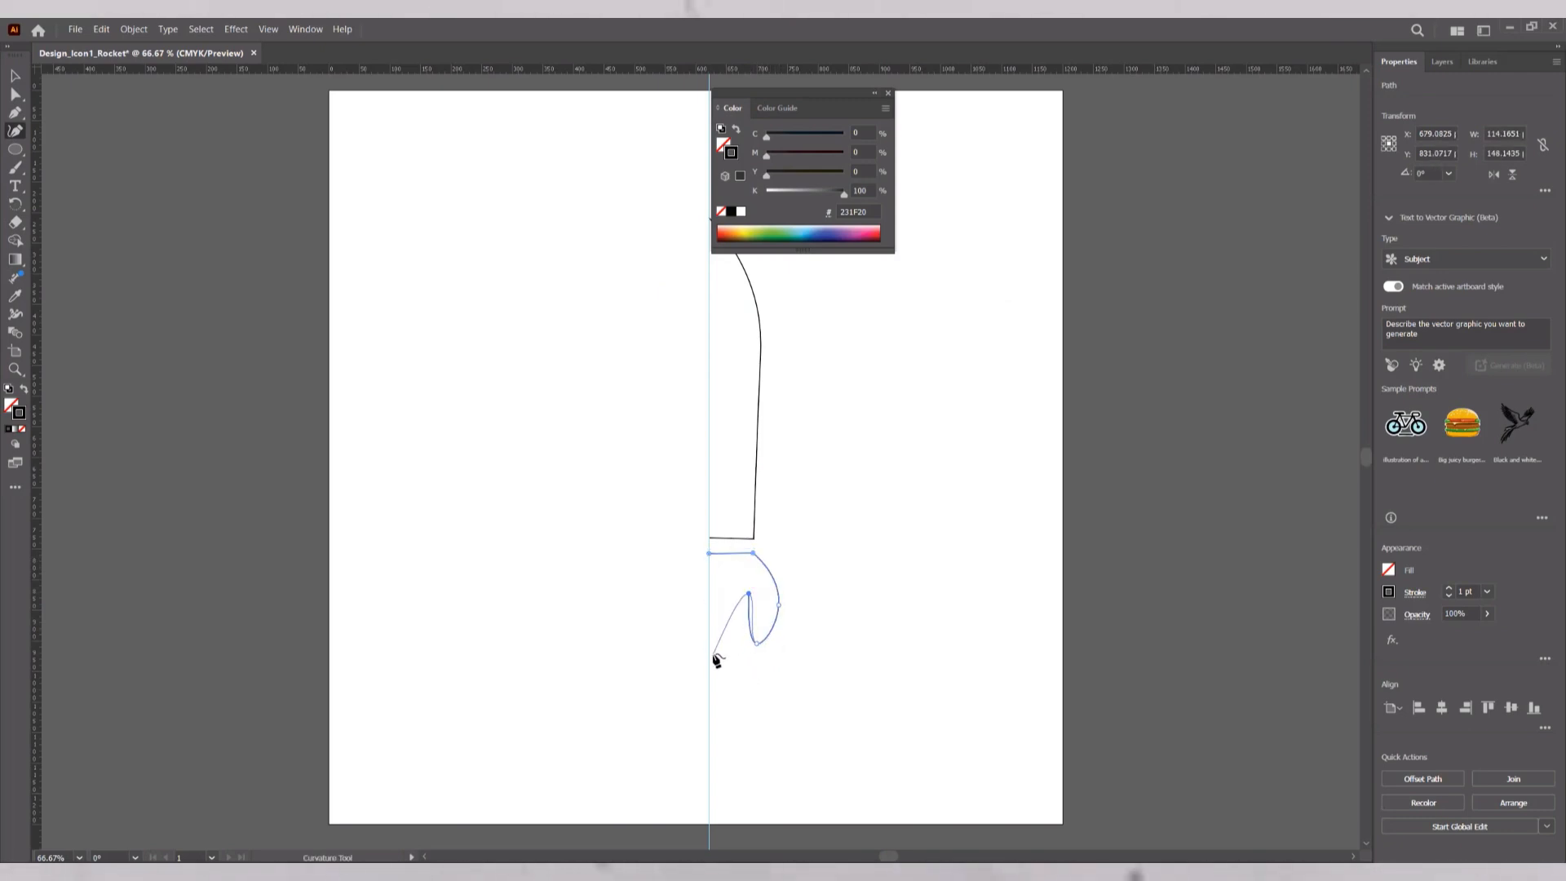
key(ctrl+z)
click(736, 602)
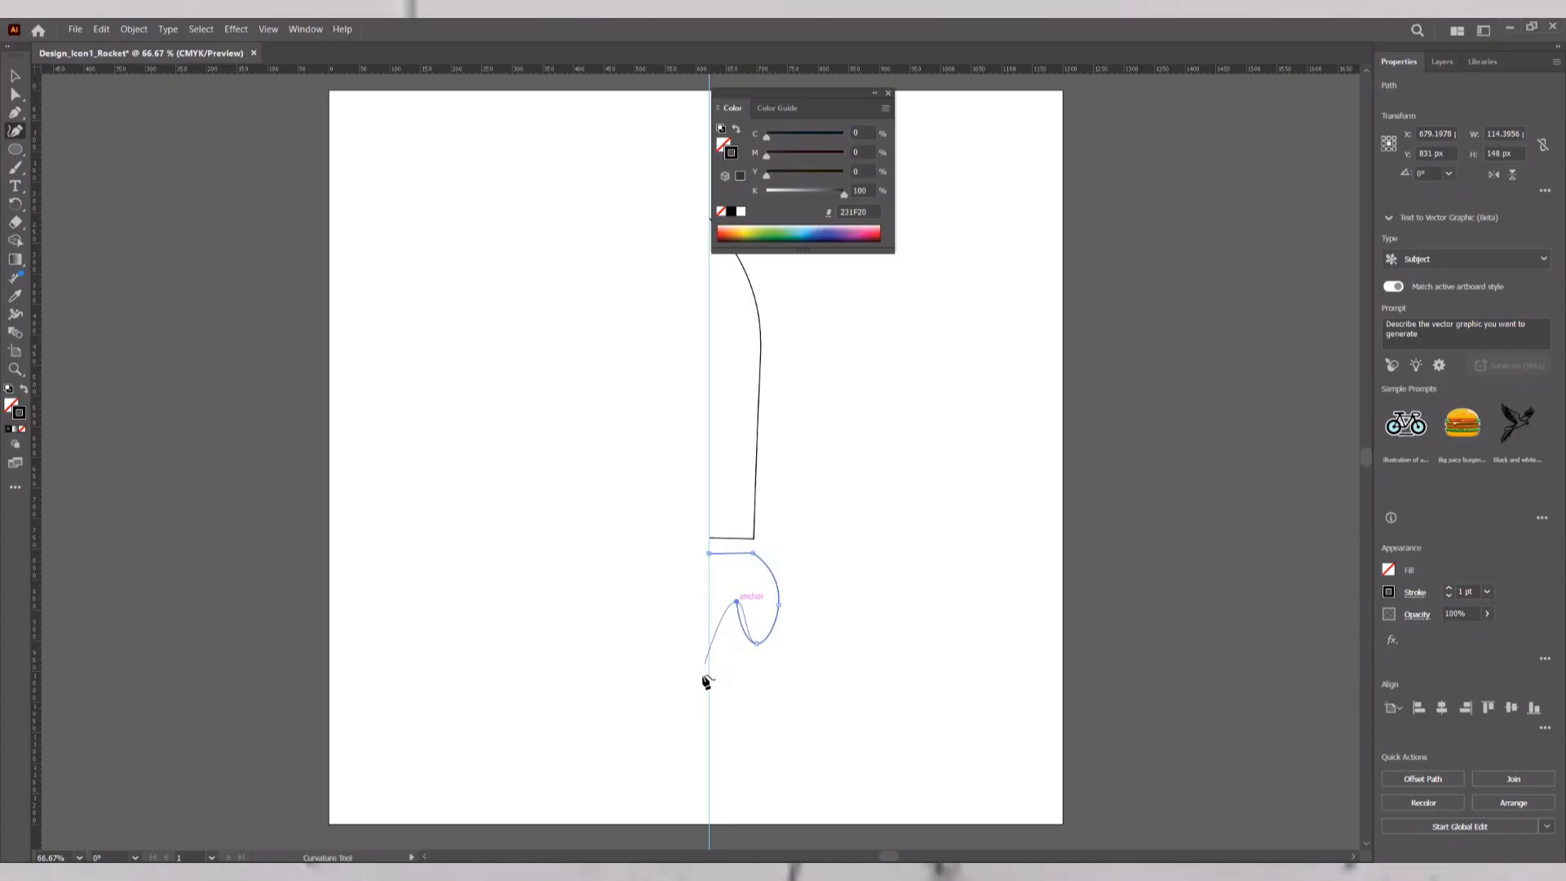
key(ctrl+z)
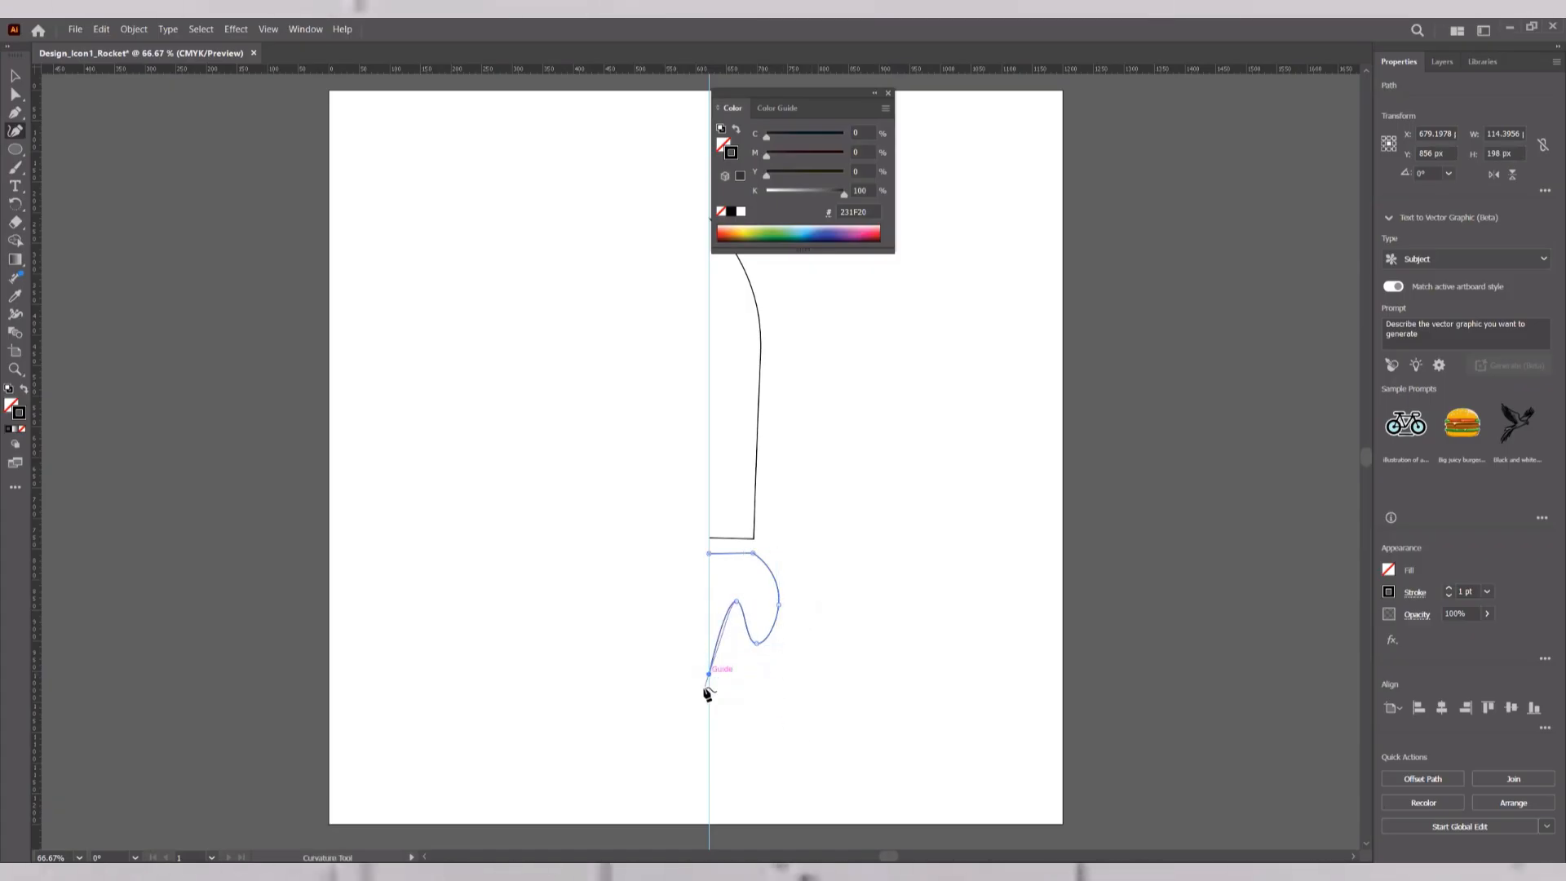
Finish the tail outline with a sharp outer tip and an arched notch running down to the guide, about 114 px wide and 212 px high
click(759, 645)
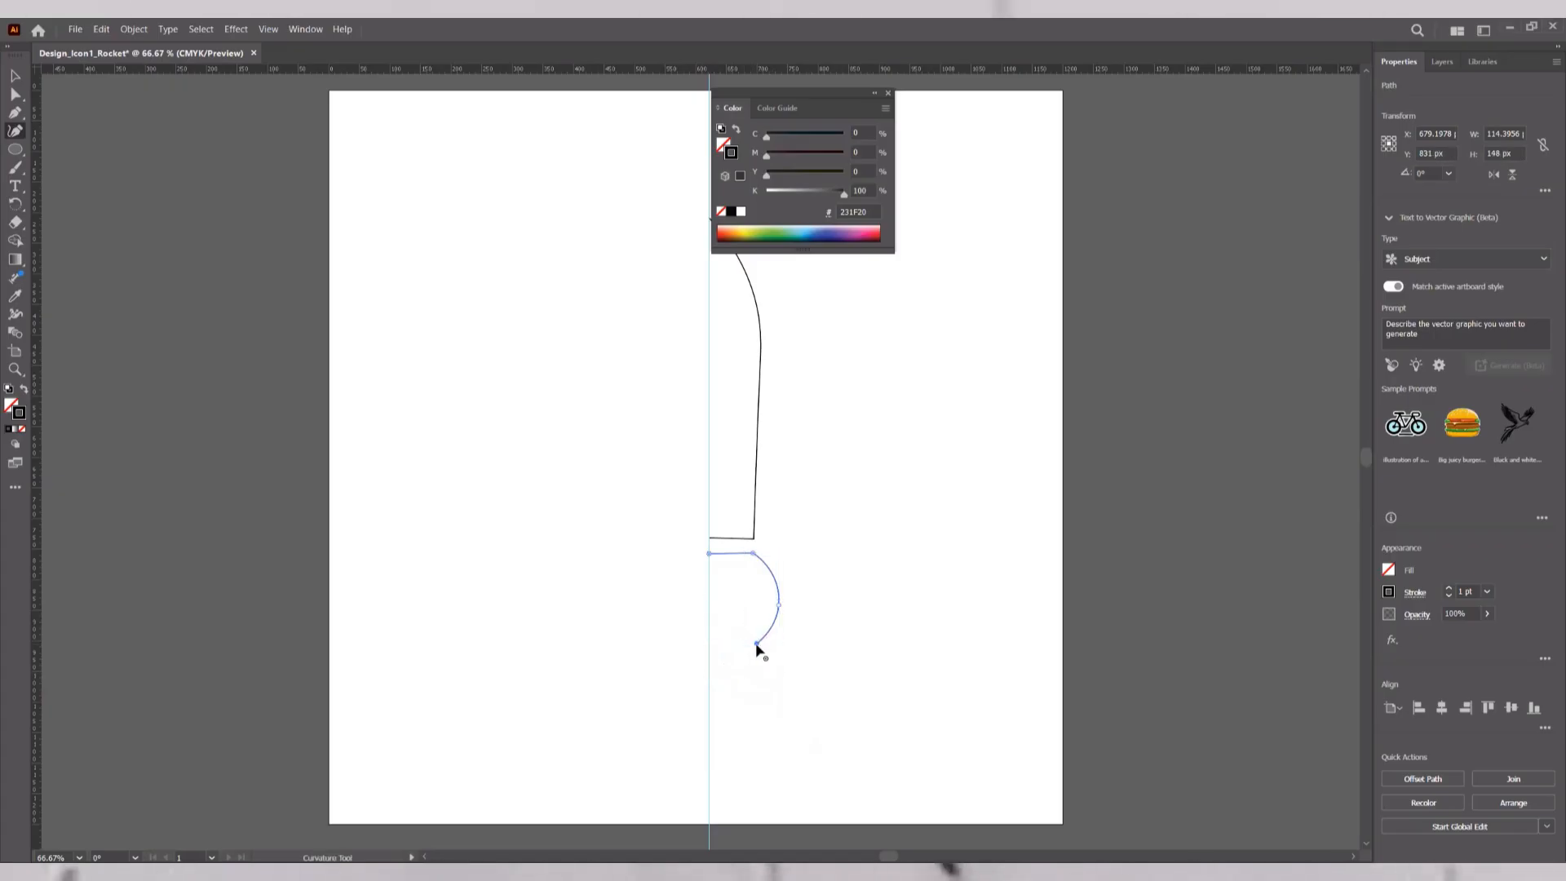
click(740, 593)
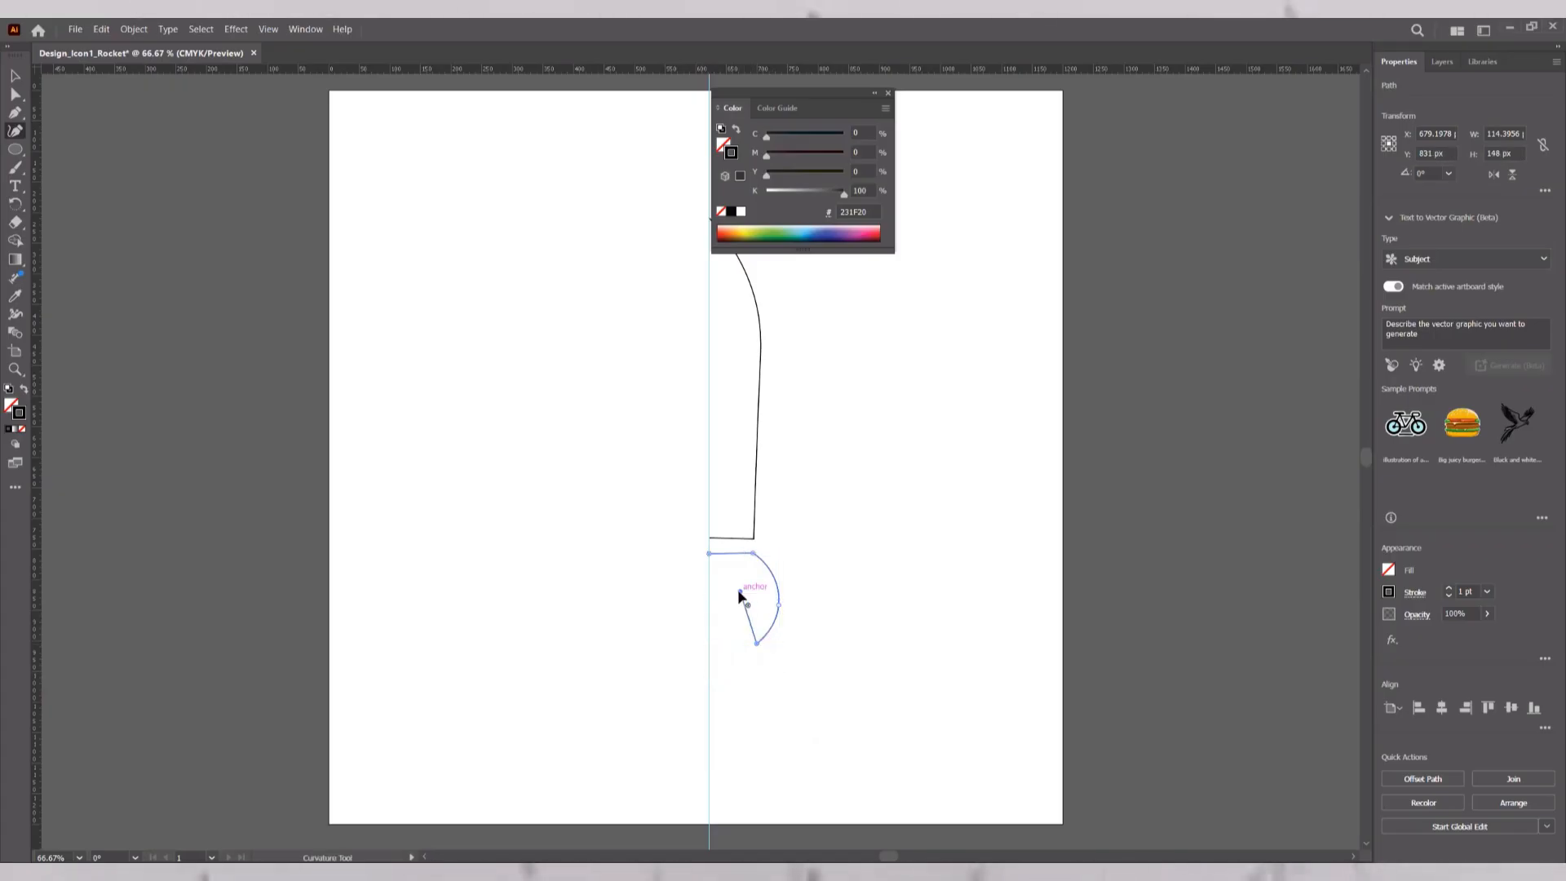
click(708, 684)
key(Escape)
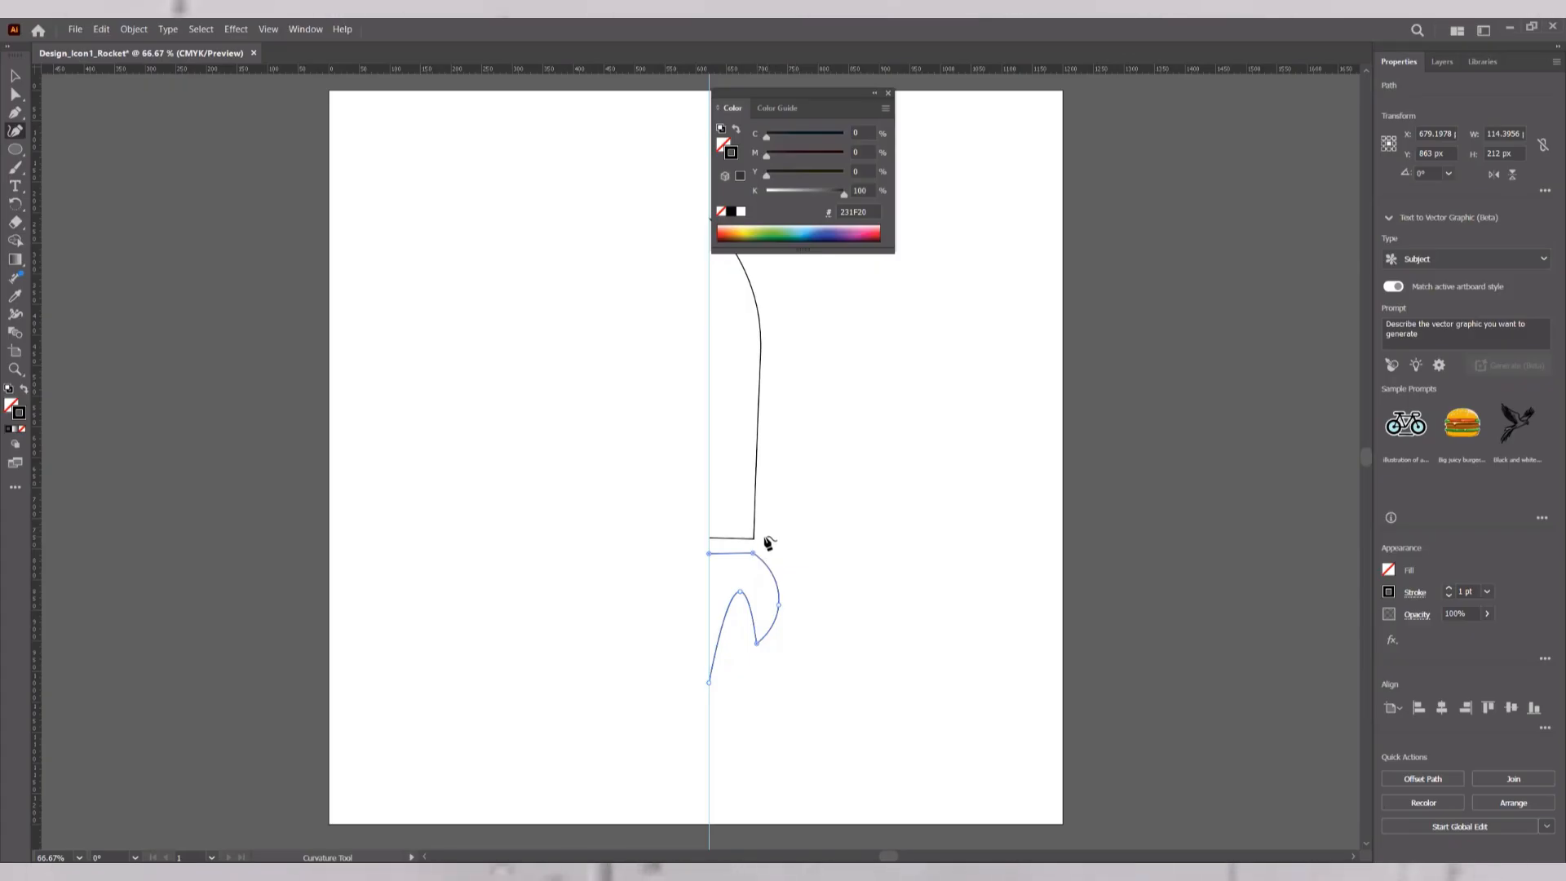
Draw a closed side fin beside the body's lower end, about 101 px wide, with a straight inner edge and a curved outer edge
click(763, 539)
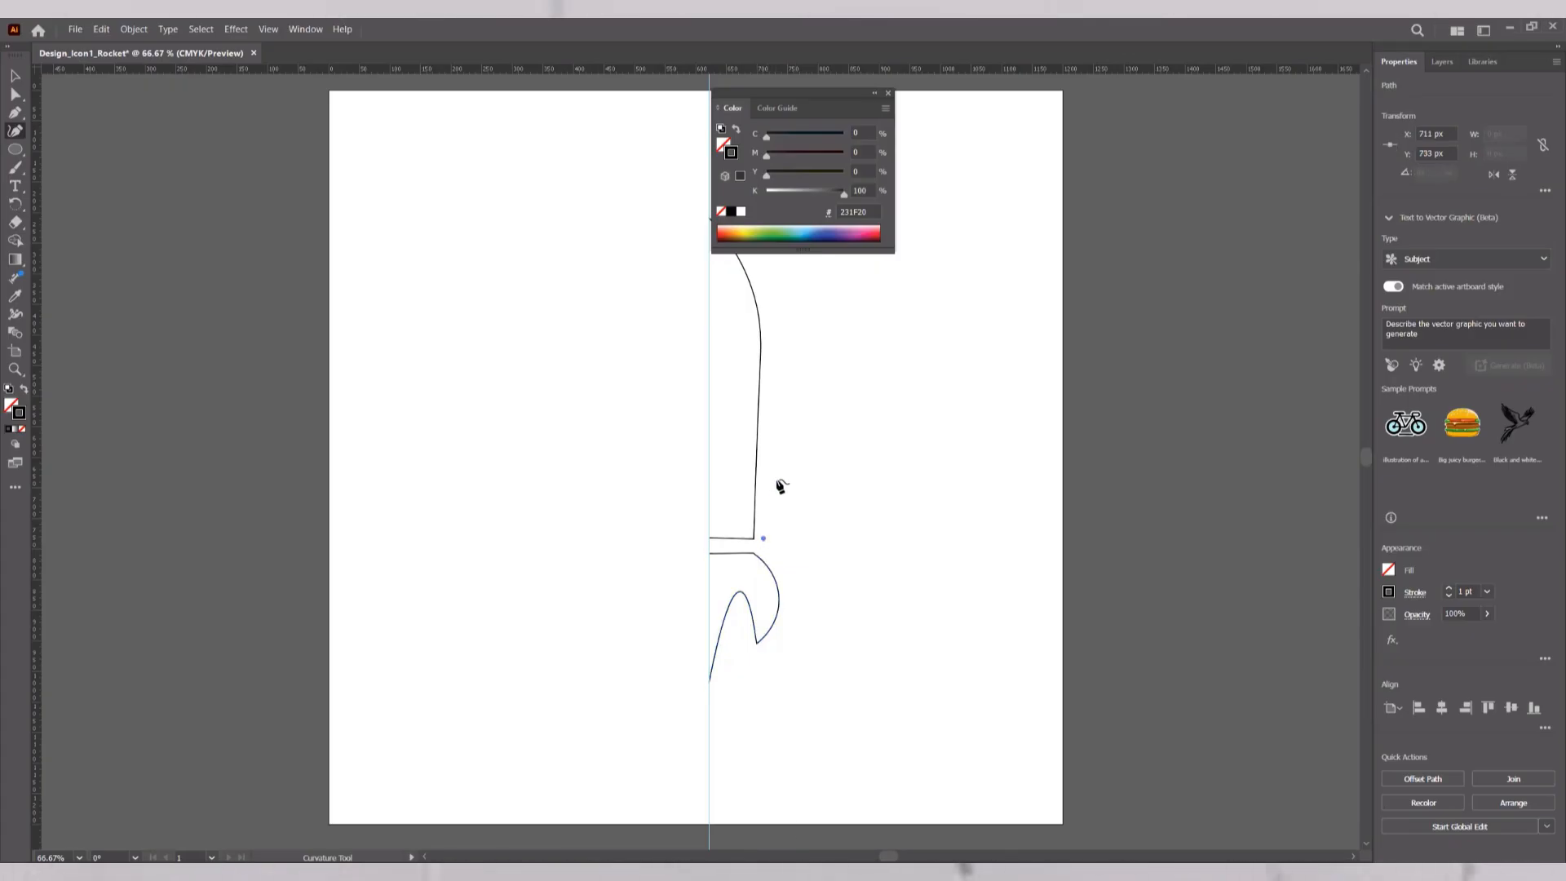
click(763, 498)
key(ctrl+z)
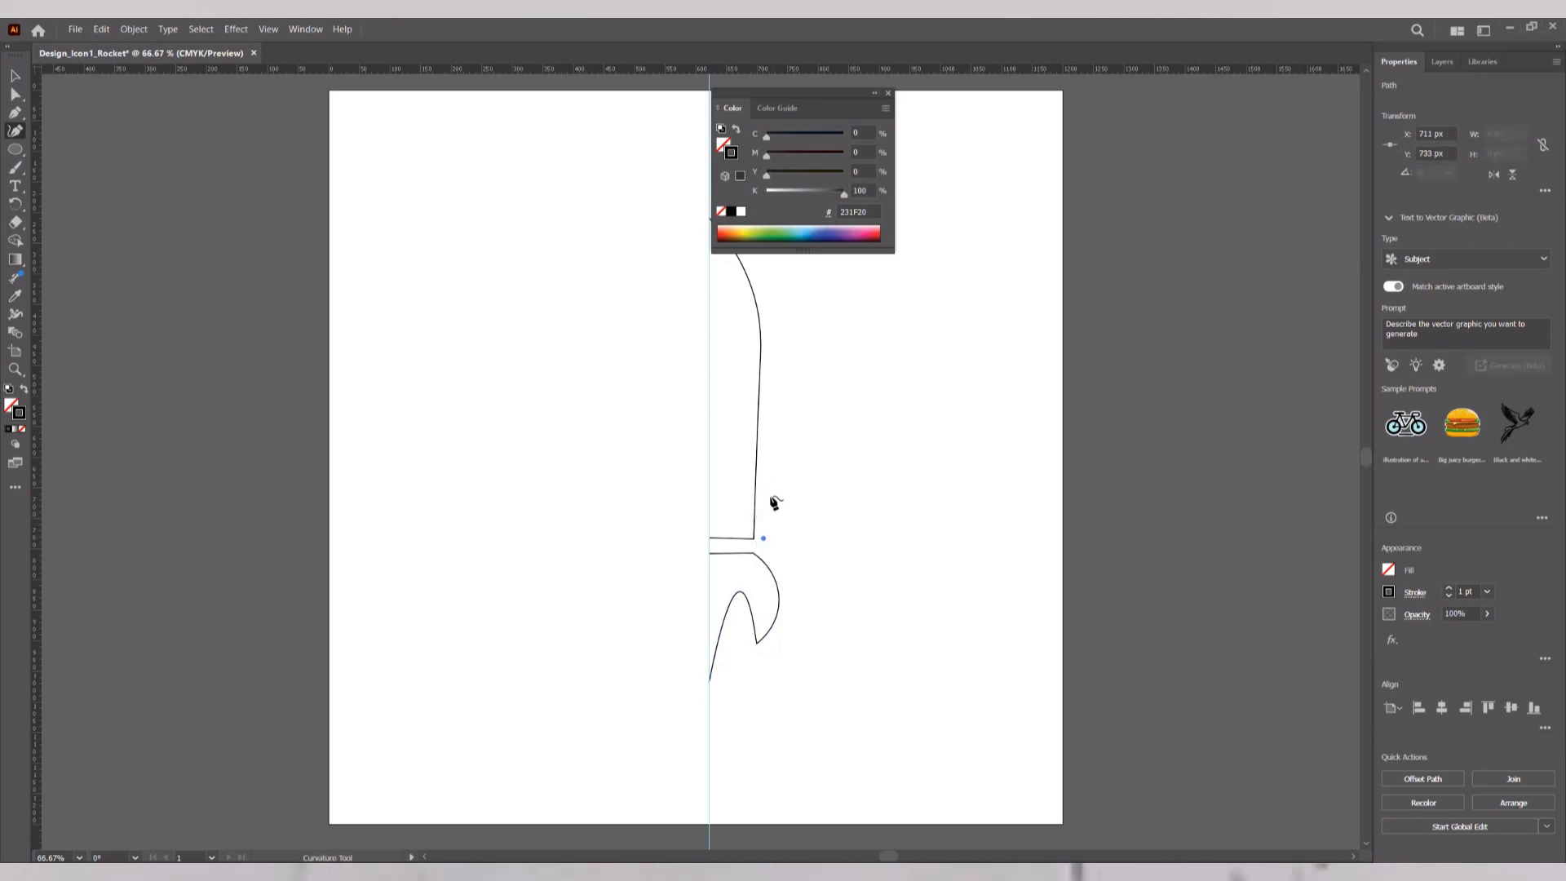
key(ctrl+z)
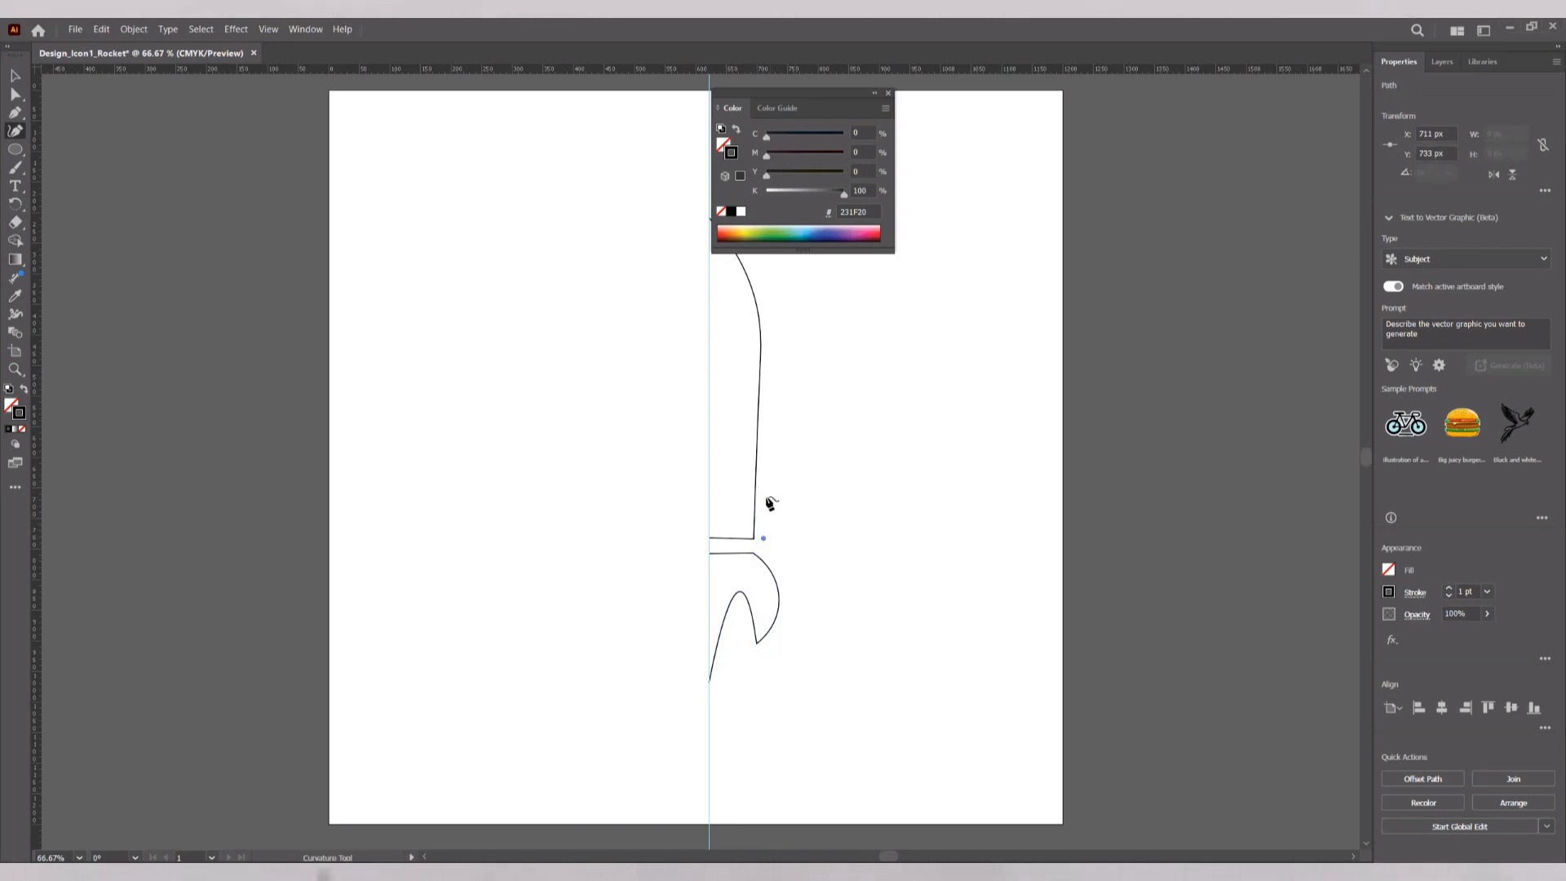
click(767, 497)
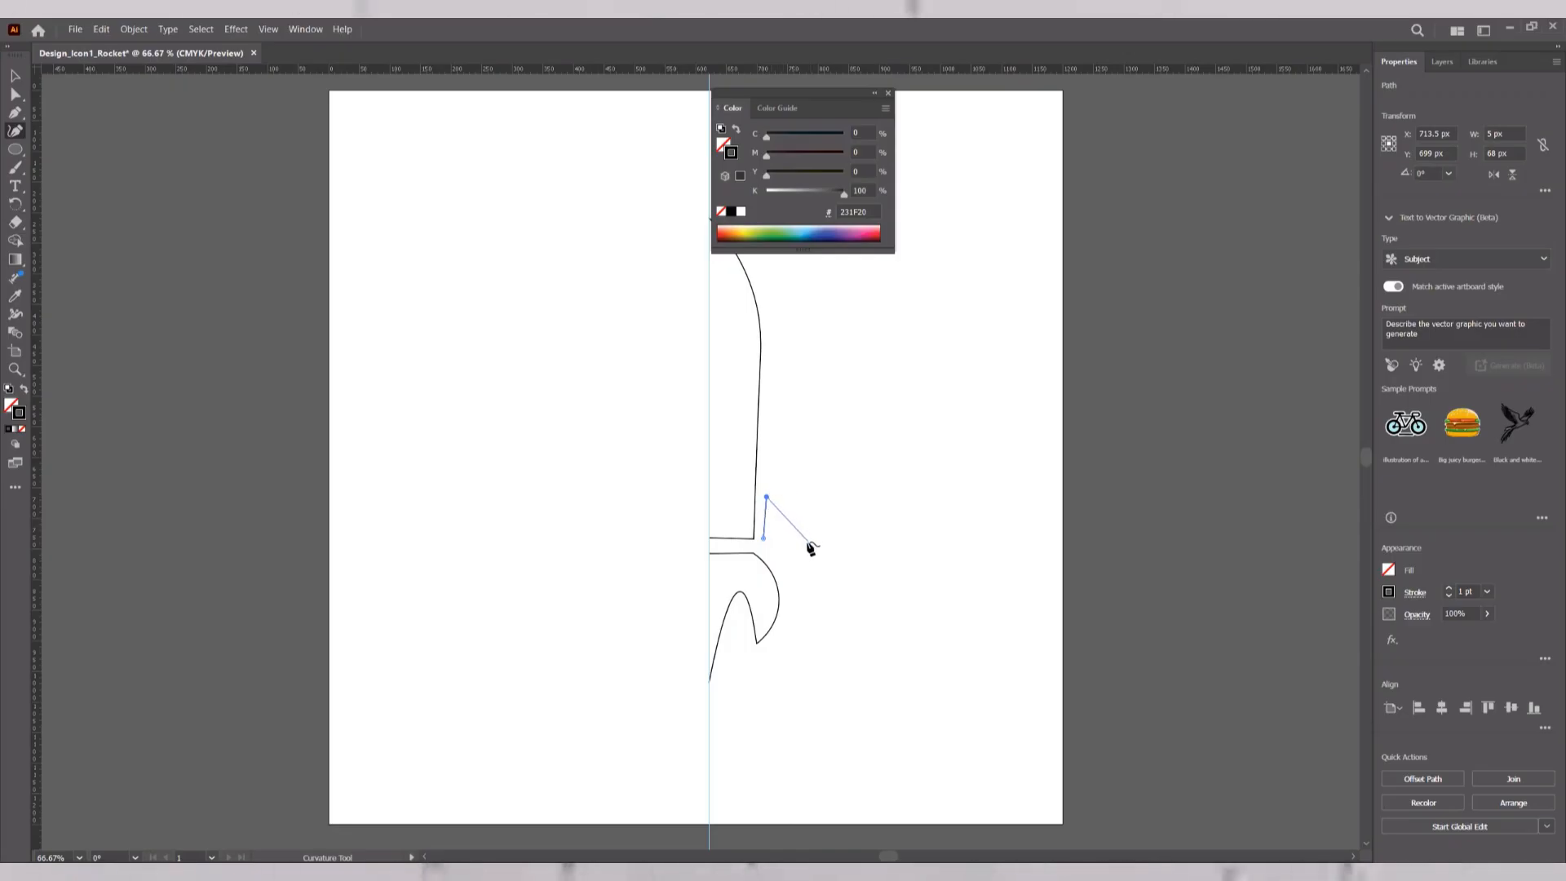
key(ctrl+z)
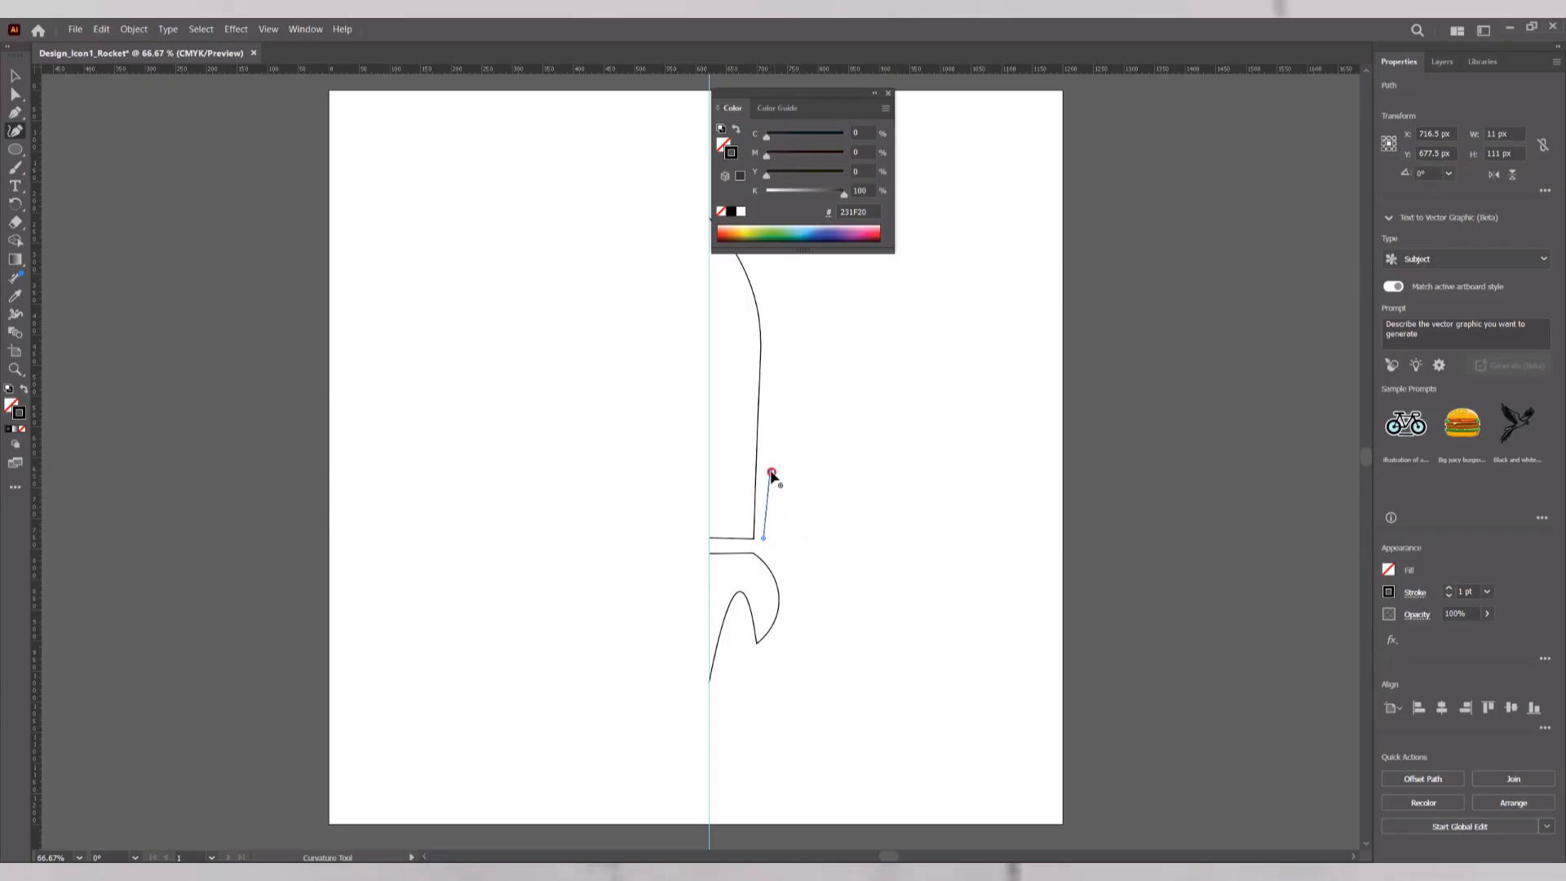
click(796, 535)
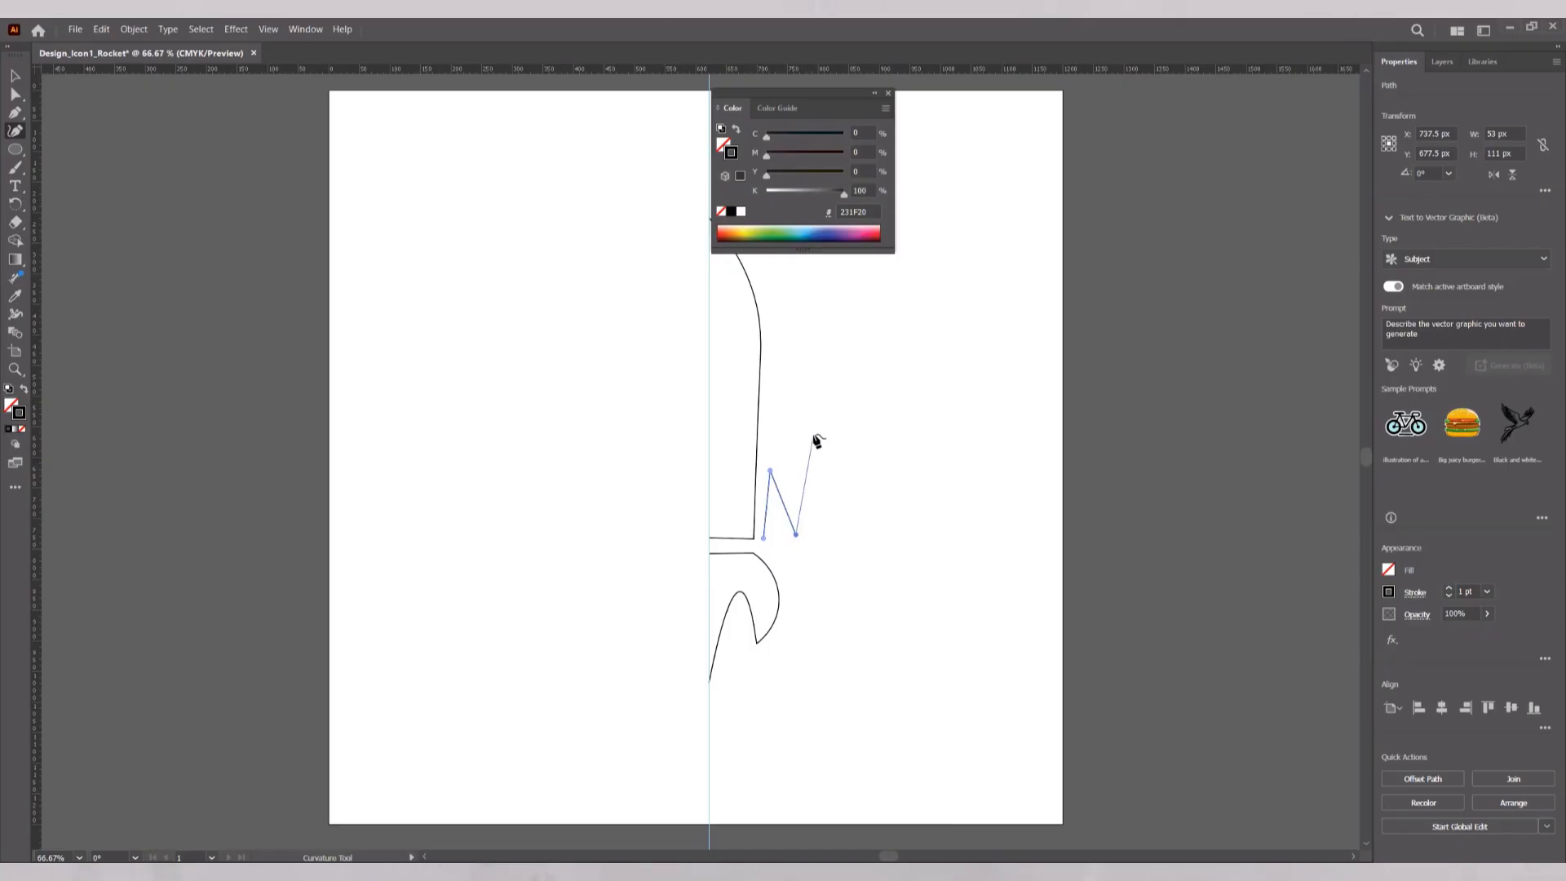
key(ctrl+z)
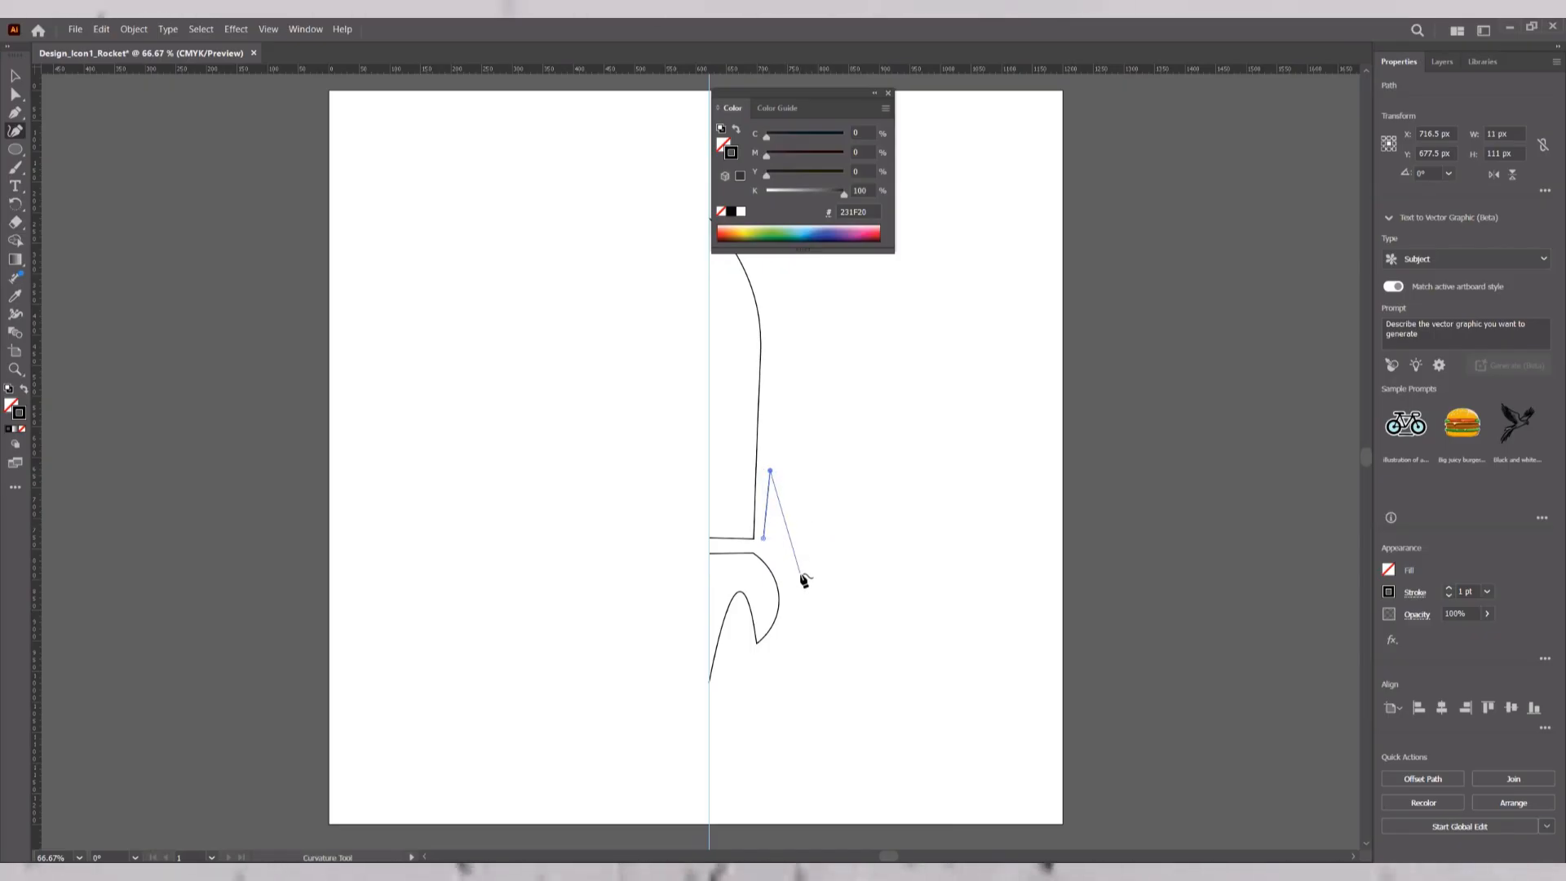
click(826, 563)
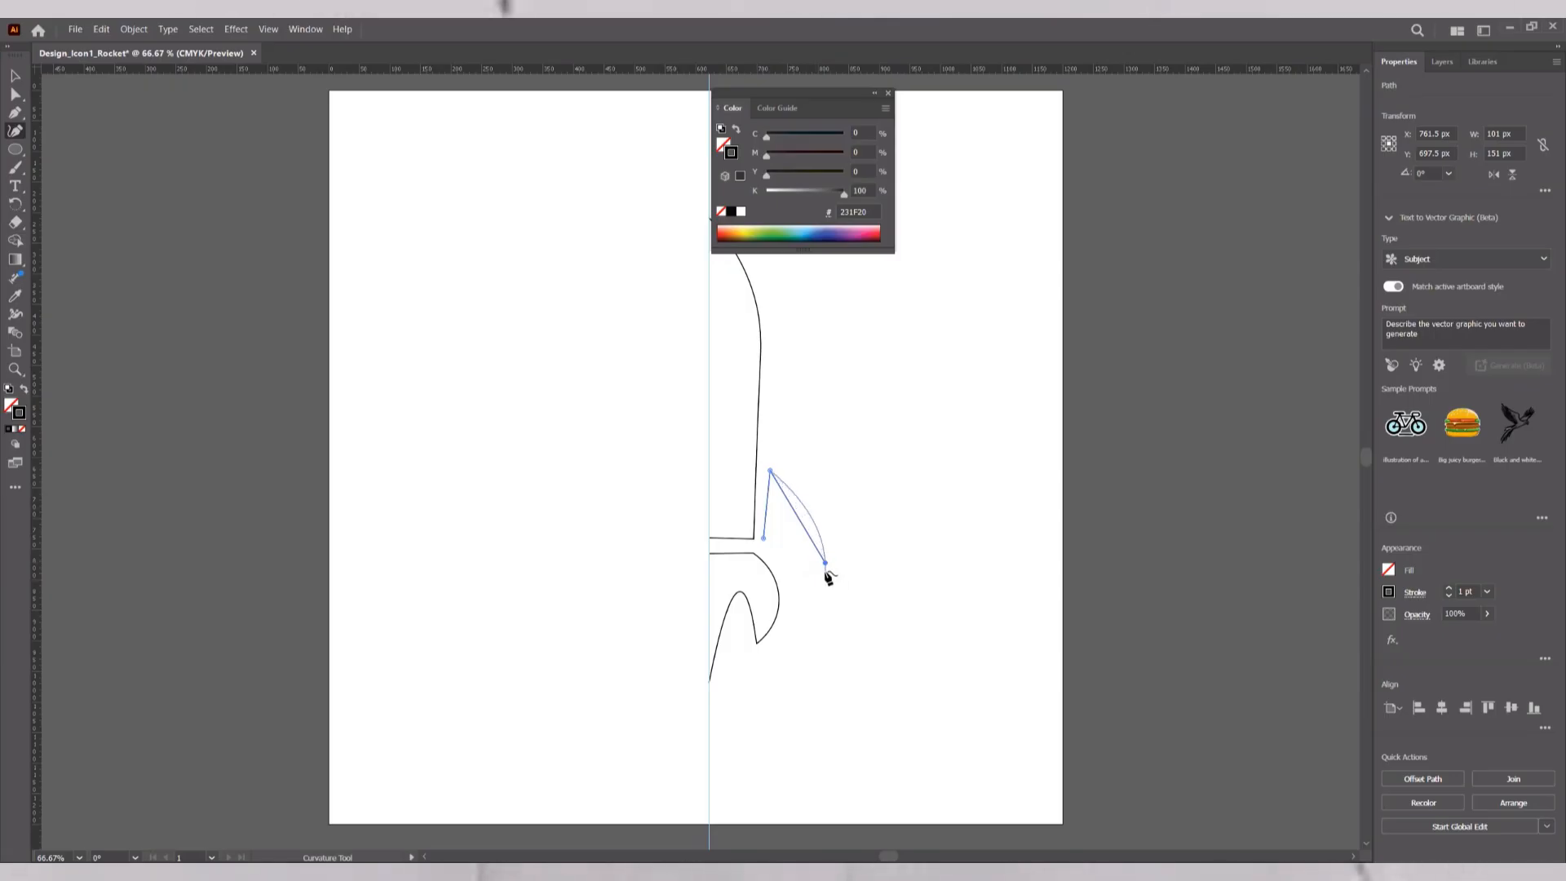
click(767, 541)
Reflect a copy of the body, tail and fin outlines vertically across the centre guide to complete the rocket
key(v)
drag(891, 360, 733, 581)
scroll(730, 644, up, 1)
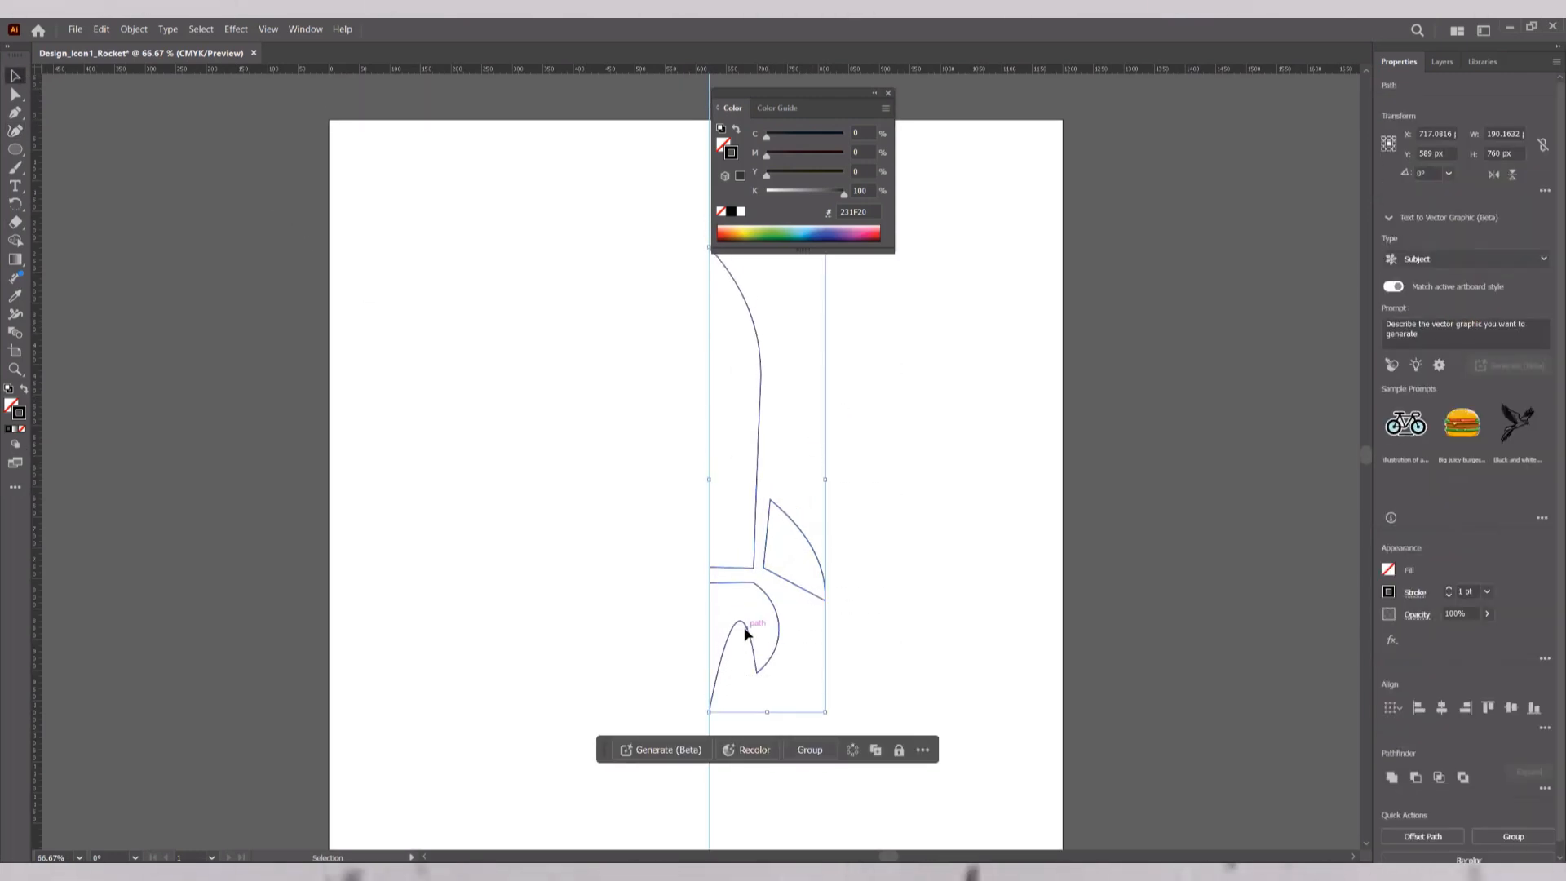
drag(15, 204, 108, 246)
click(107, 244)
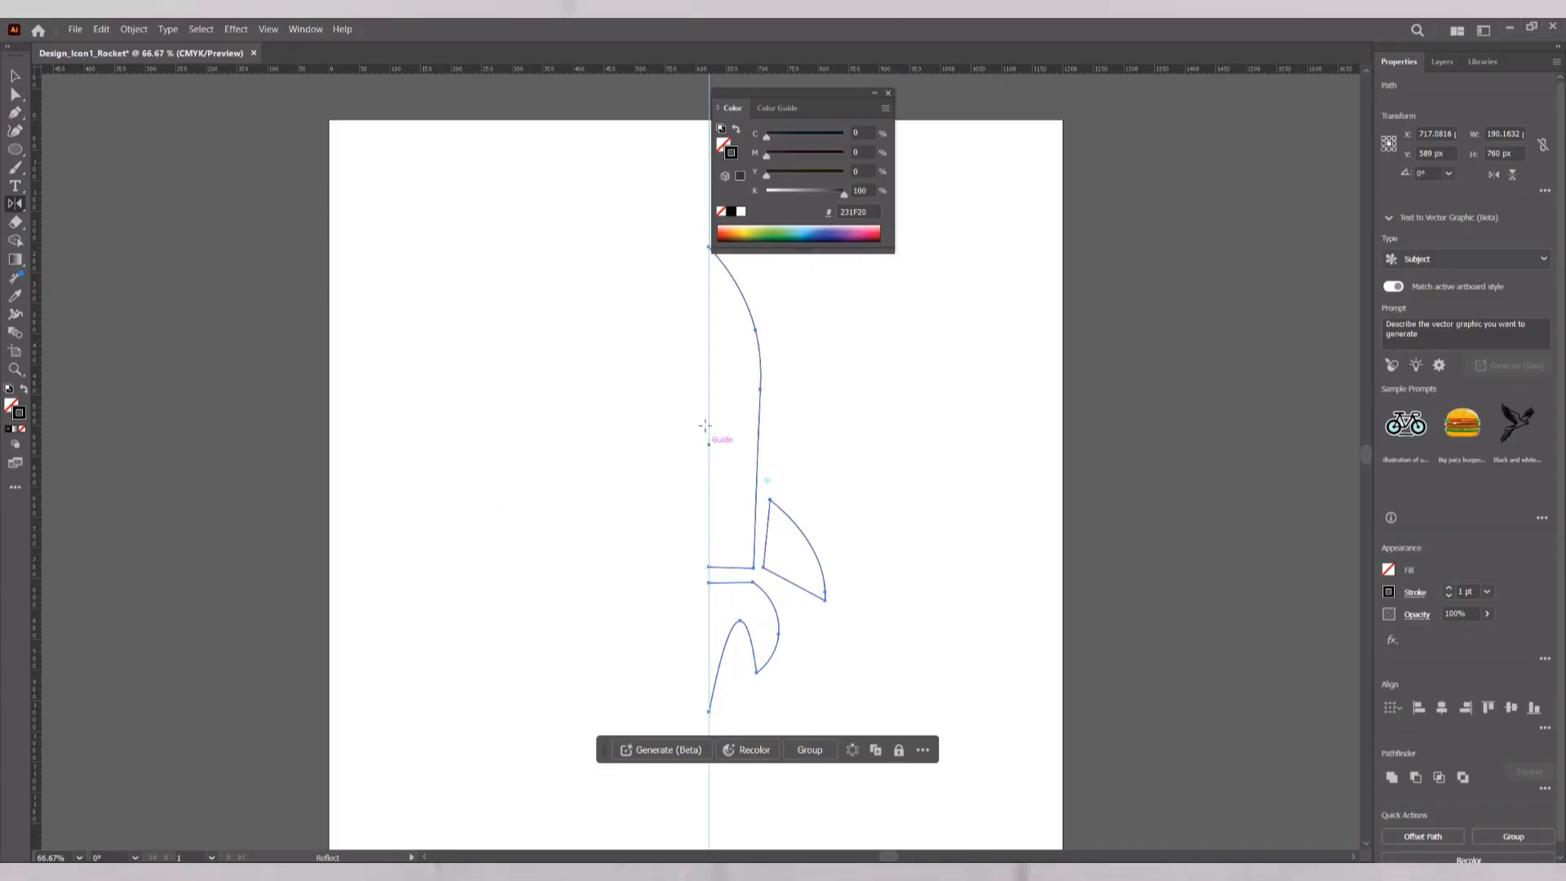
scroll(709, 350, up, 1)
alt+click(709, 263)
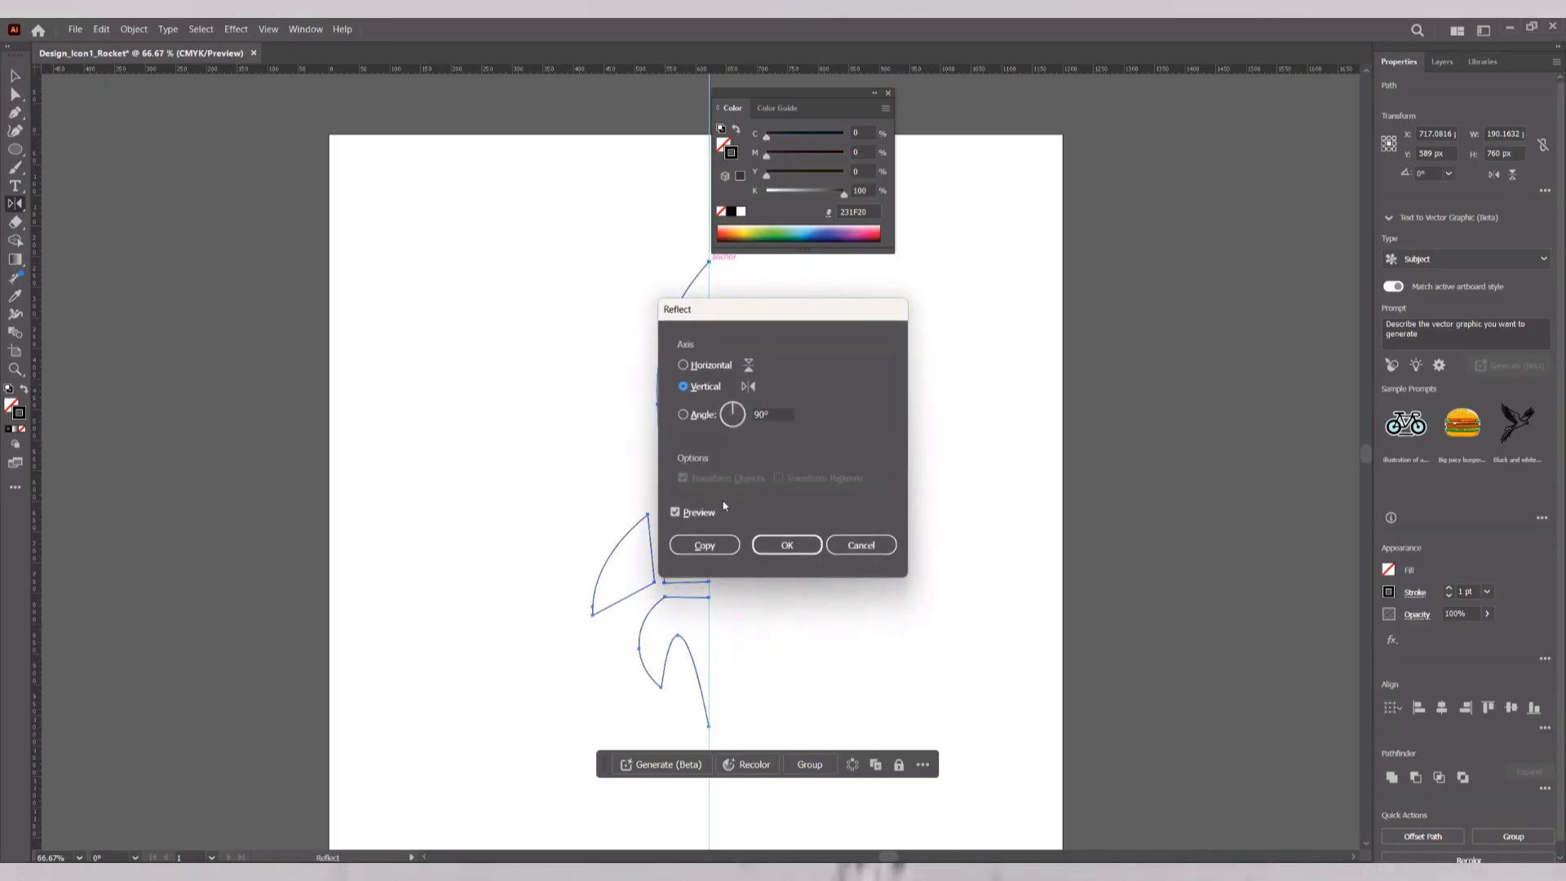
click(709, 545)
key(v)
click(903, 371)
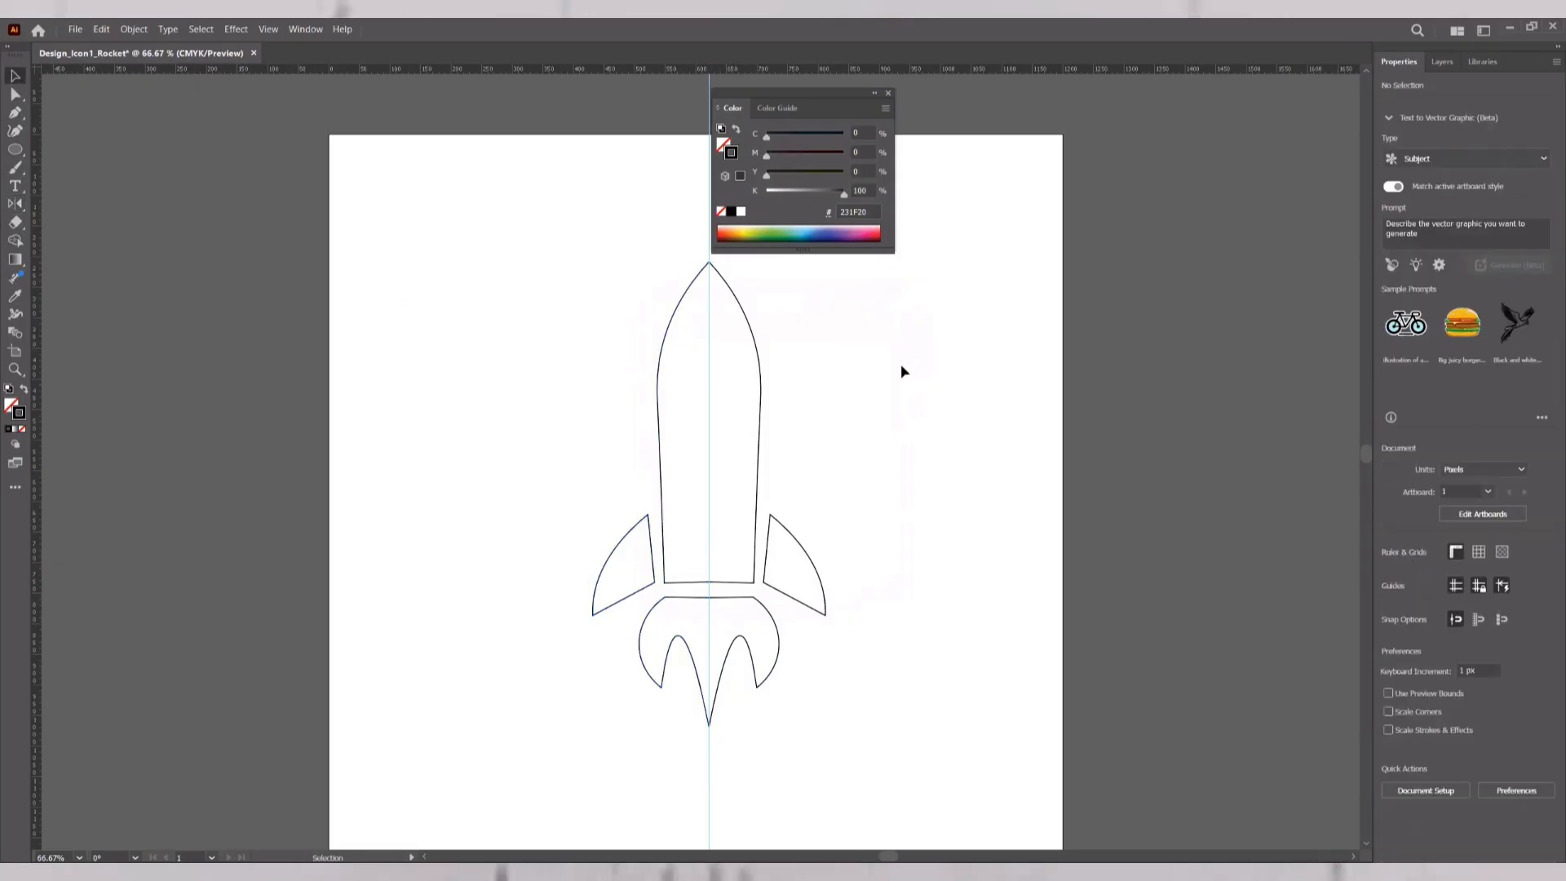
Draw a round window about 102 px in diameter centred on the guide in the upper body and place a copy directly below it
key(l)
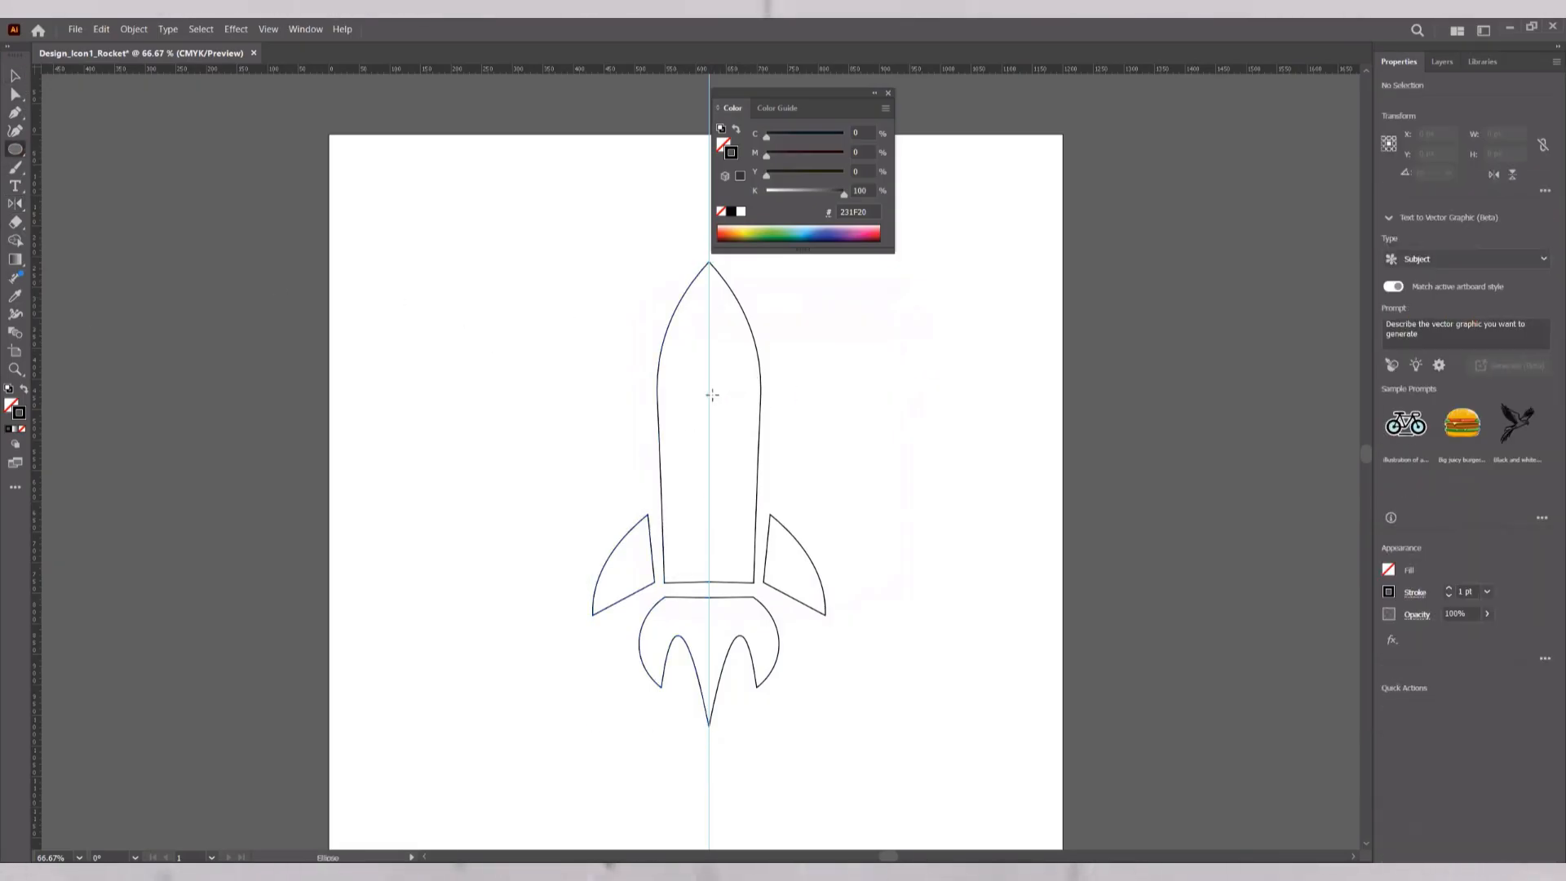
drag(709, 389, 741, 420)
key(alt+v)
key(Escape)
key(v)
drag(711, 383, 740, 501)
click(874, 374)
Select all the rocket outlines and join their mirrored open halves
drag(908, 335, 618, 697)
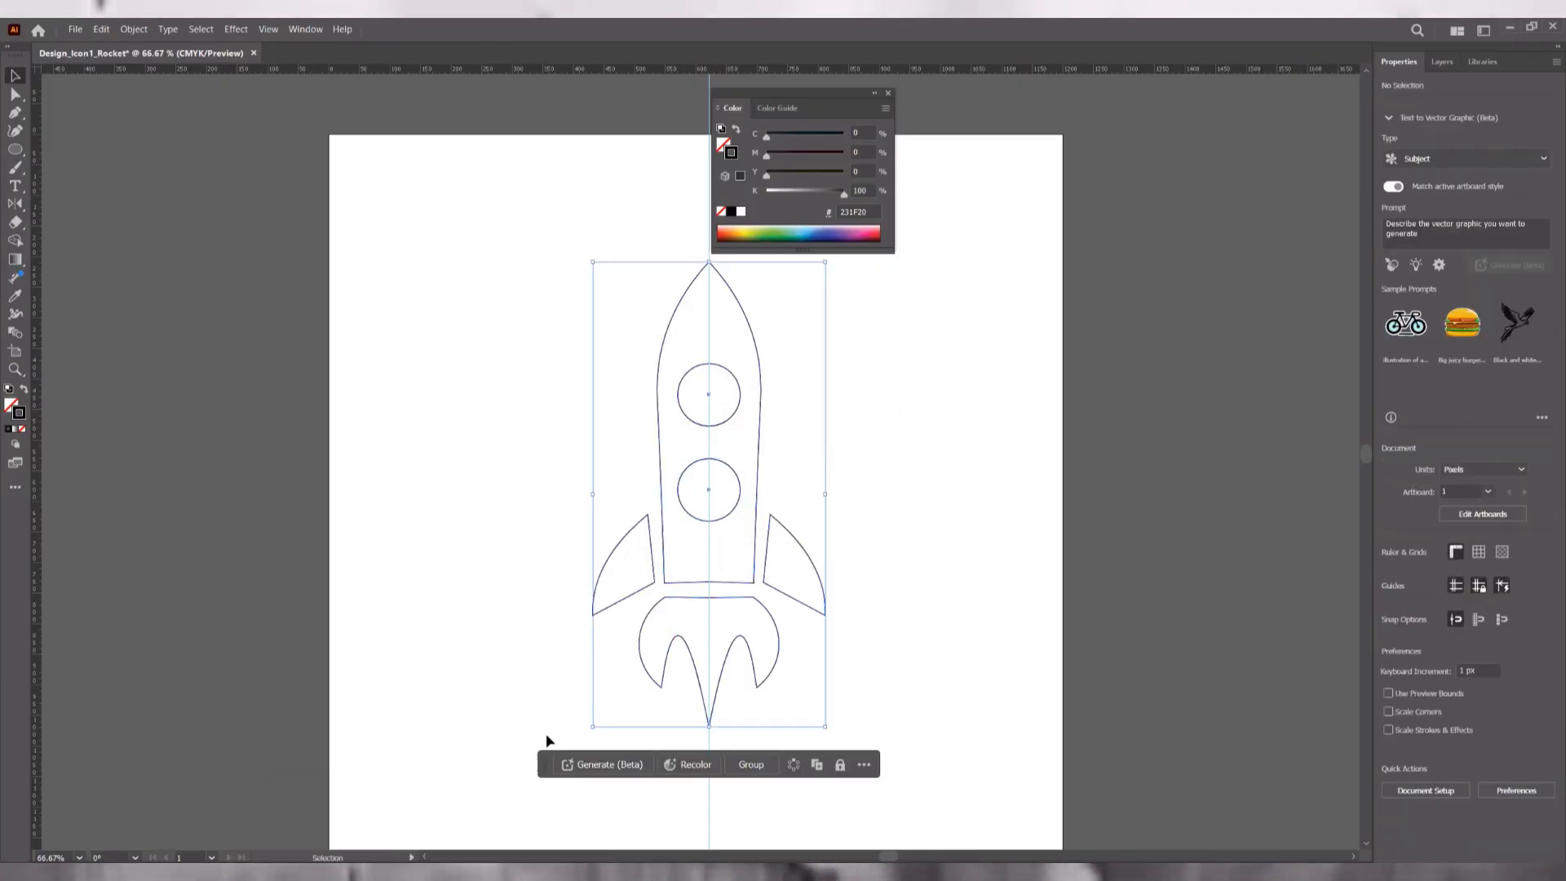
right_click(753, 563)
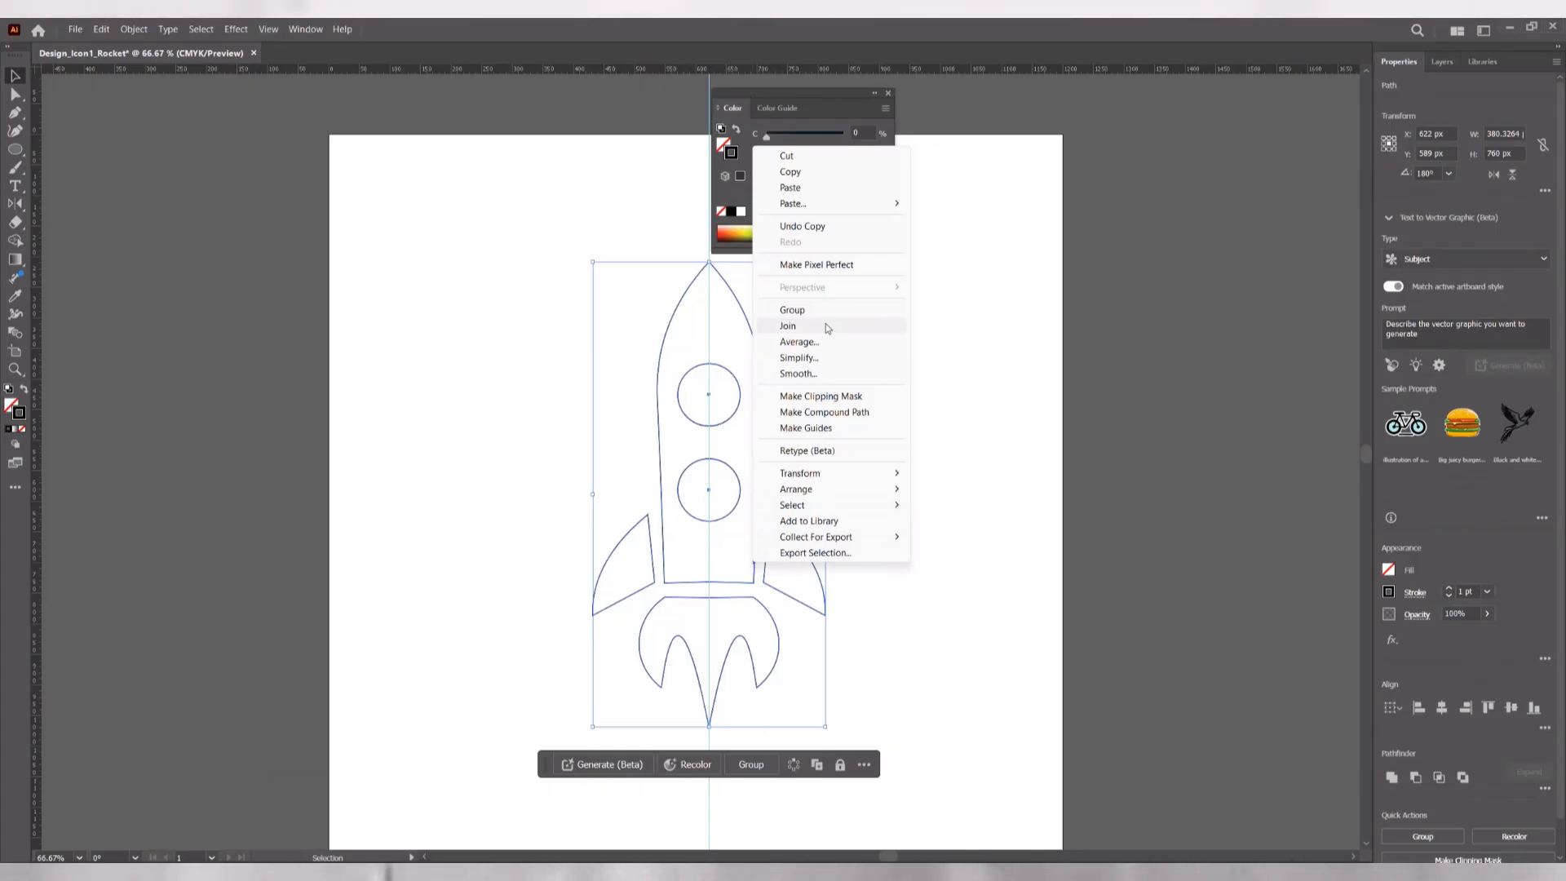
click(725, 376)
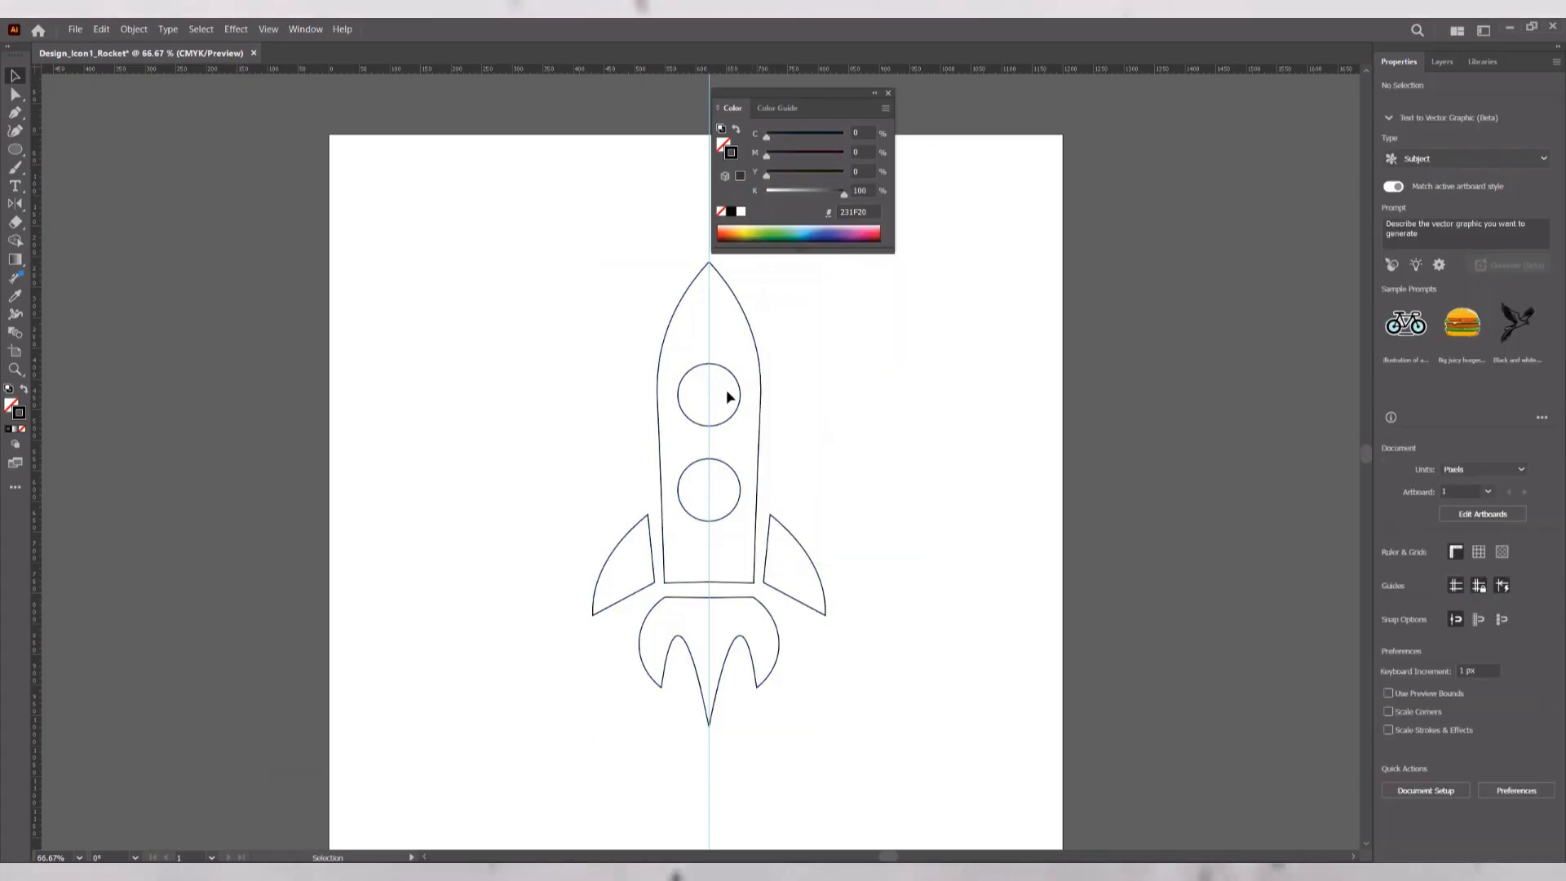
Try to give all the rocket shapes a black fill through the Color Picker
click(738, 392)
drag(844, 265, 489, 709)
double_click(11, 406)
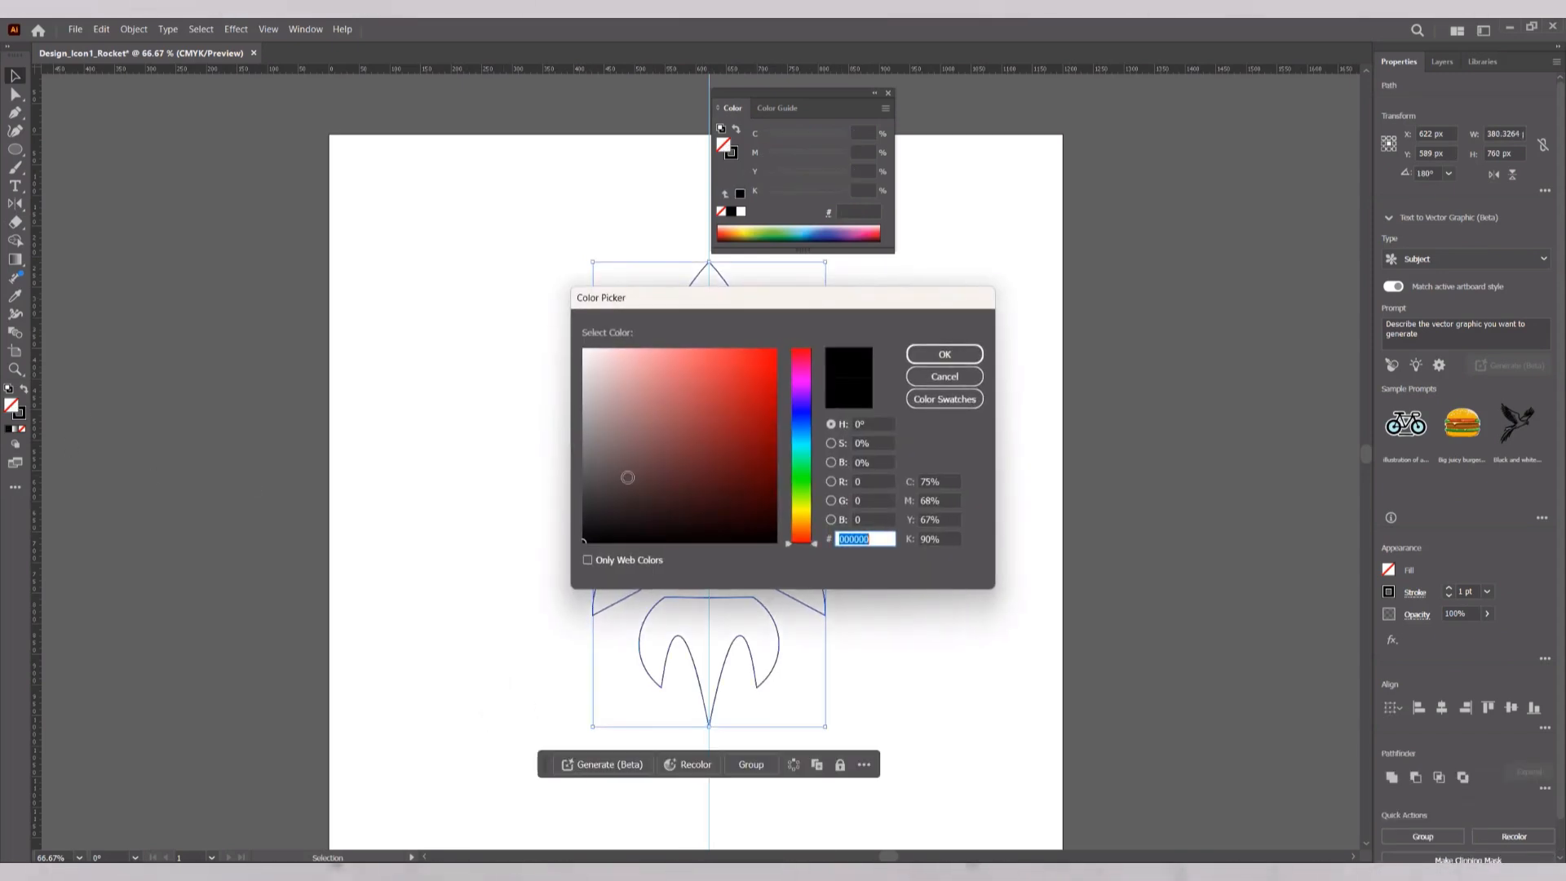
drag(629, 475, 506, 559)
click(940, 355)
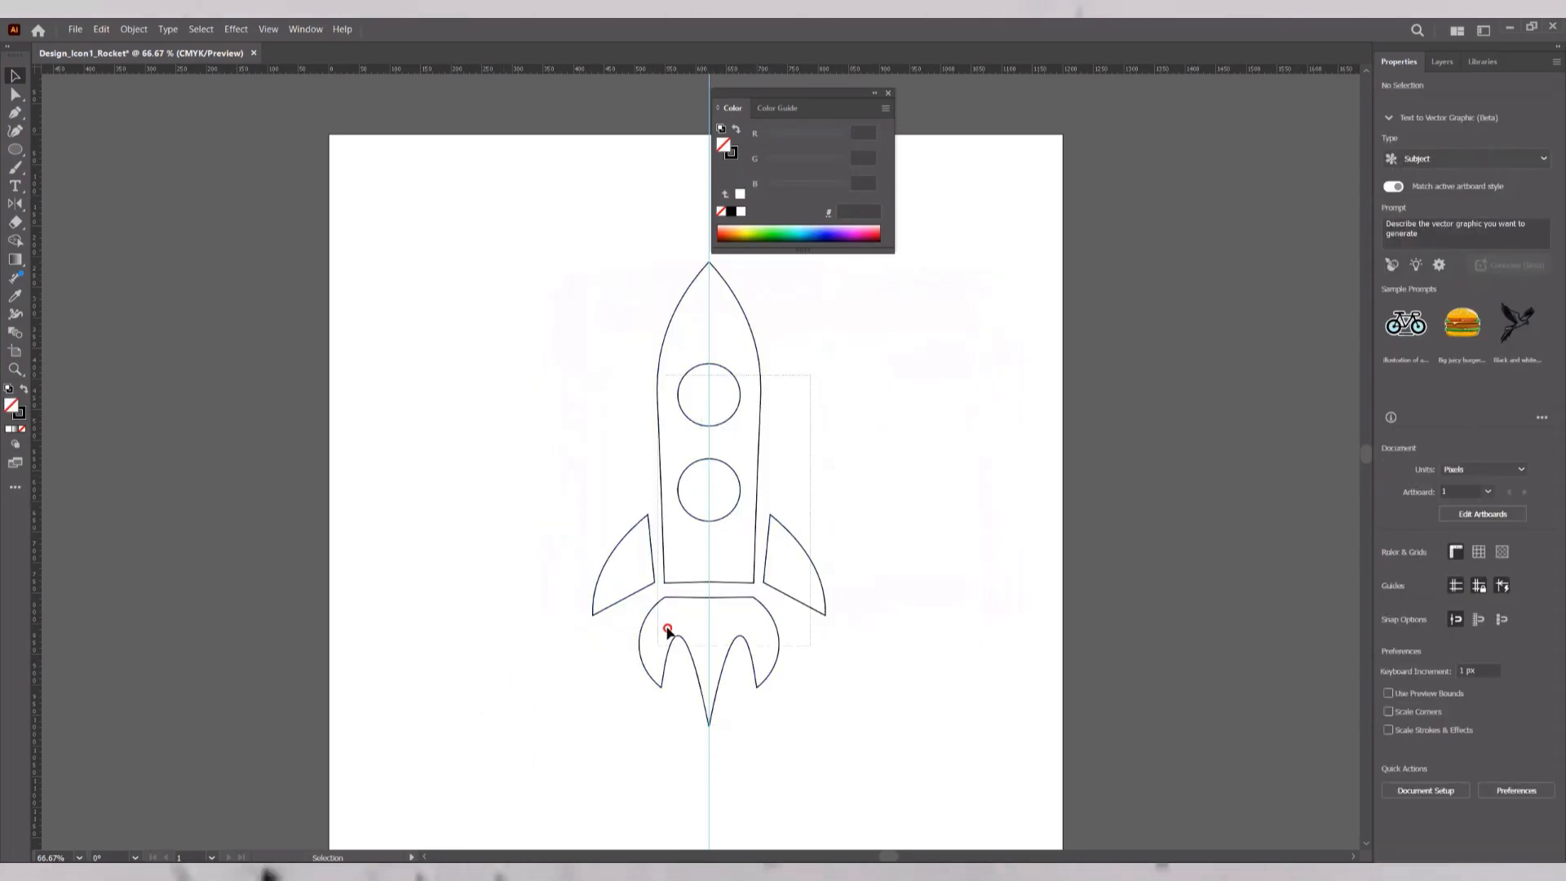
Fill every rocket shape, including both windows, with the black swatch
click(1389, 570)
click(1240, 605)
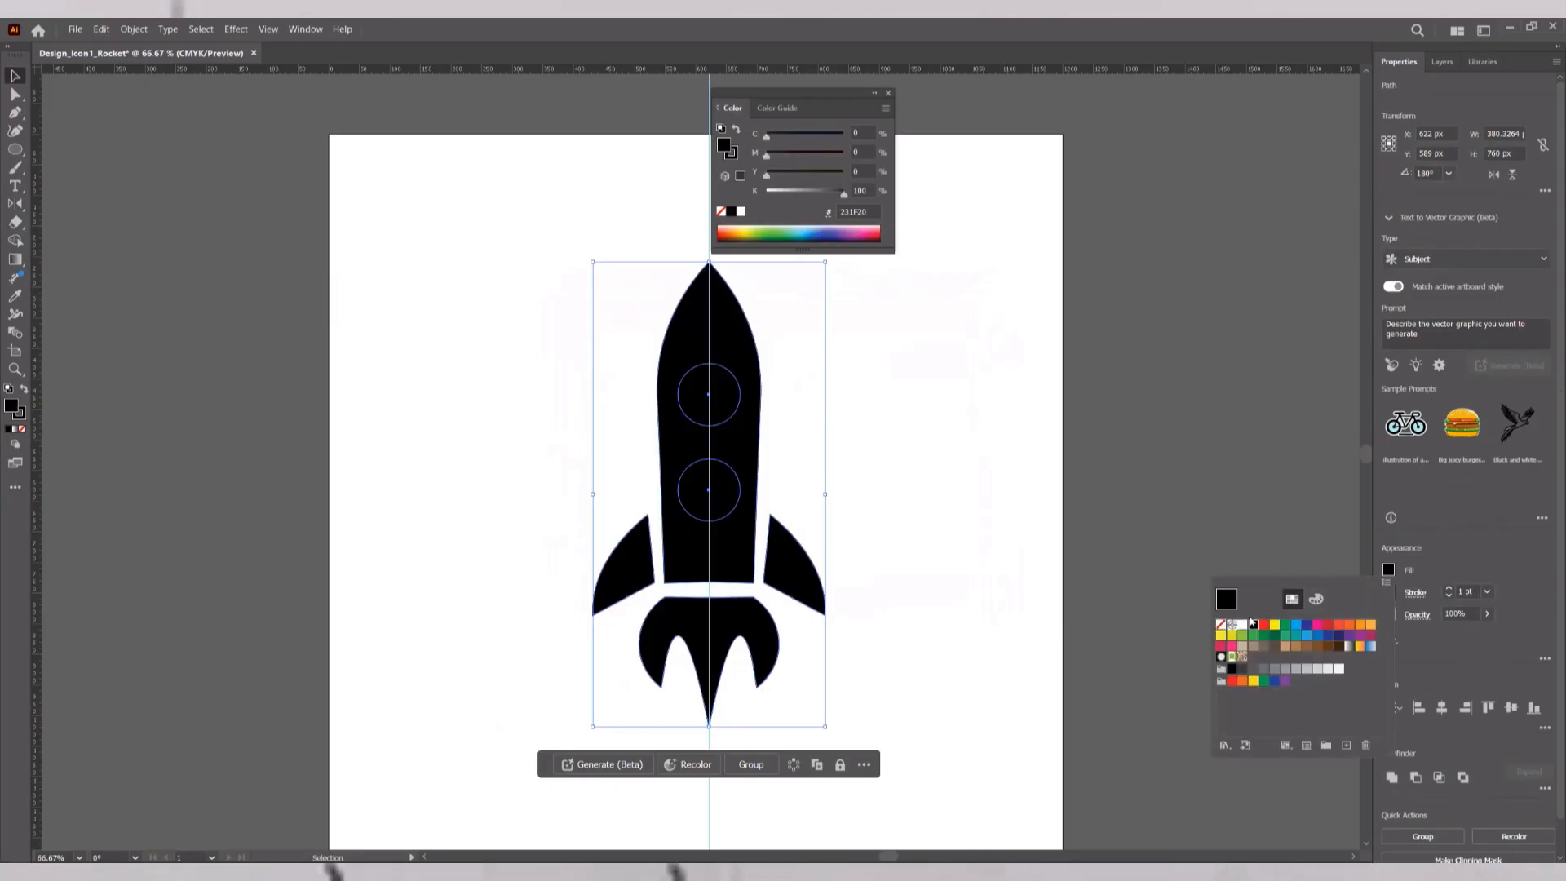
click(1045, 340)
Fill the two round windows on the rocket's body with white
click(709, 383)
shift+click(709, 490)
click(1389, 571)
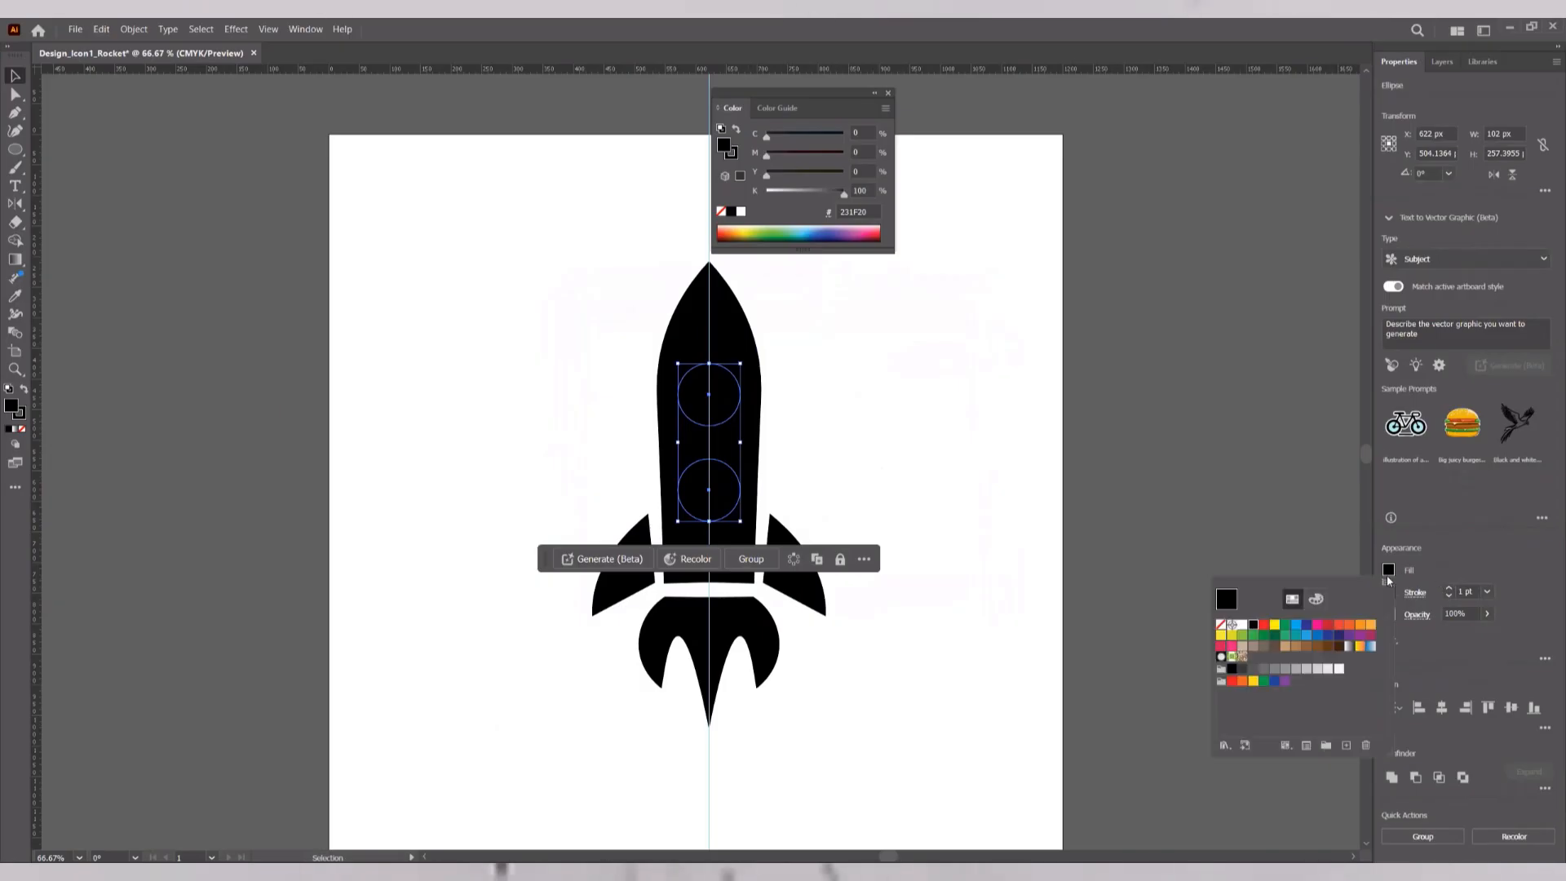
click(1243, 625)
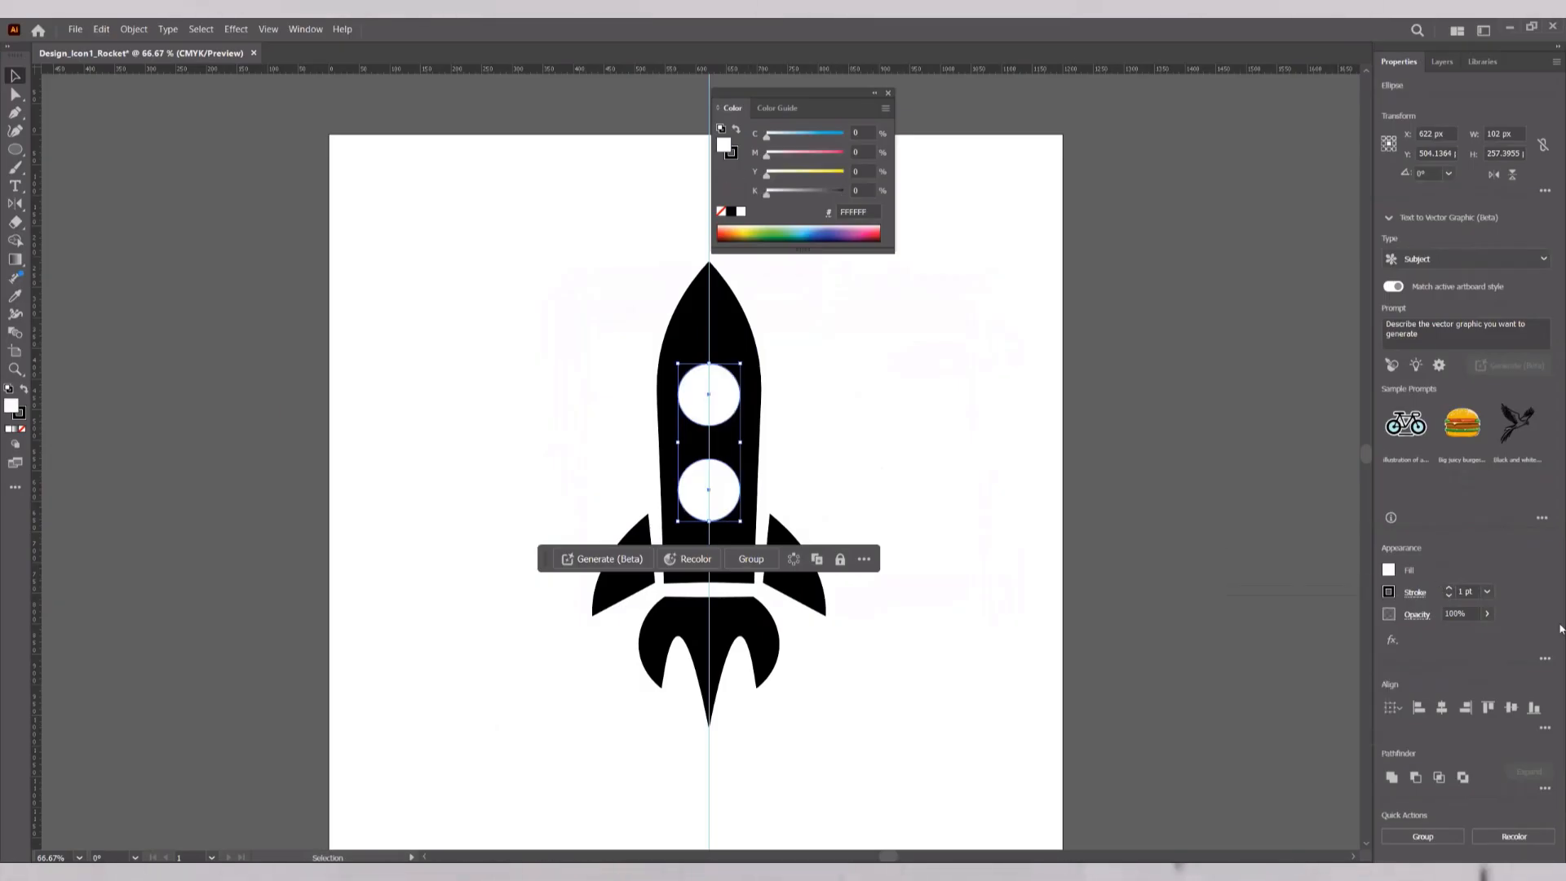
Remove the stroke from all the rocket shapes
drag(926, 403, 558, 723)
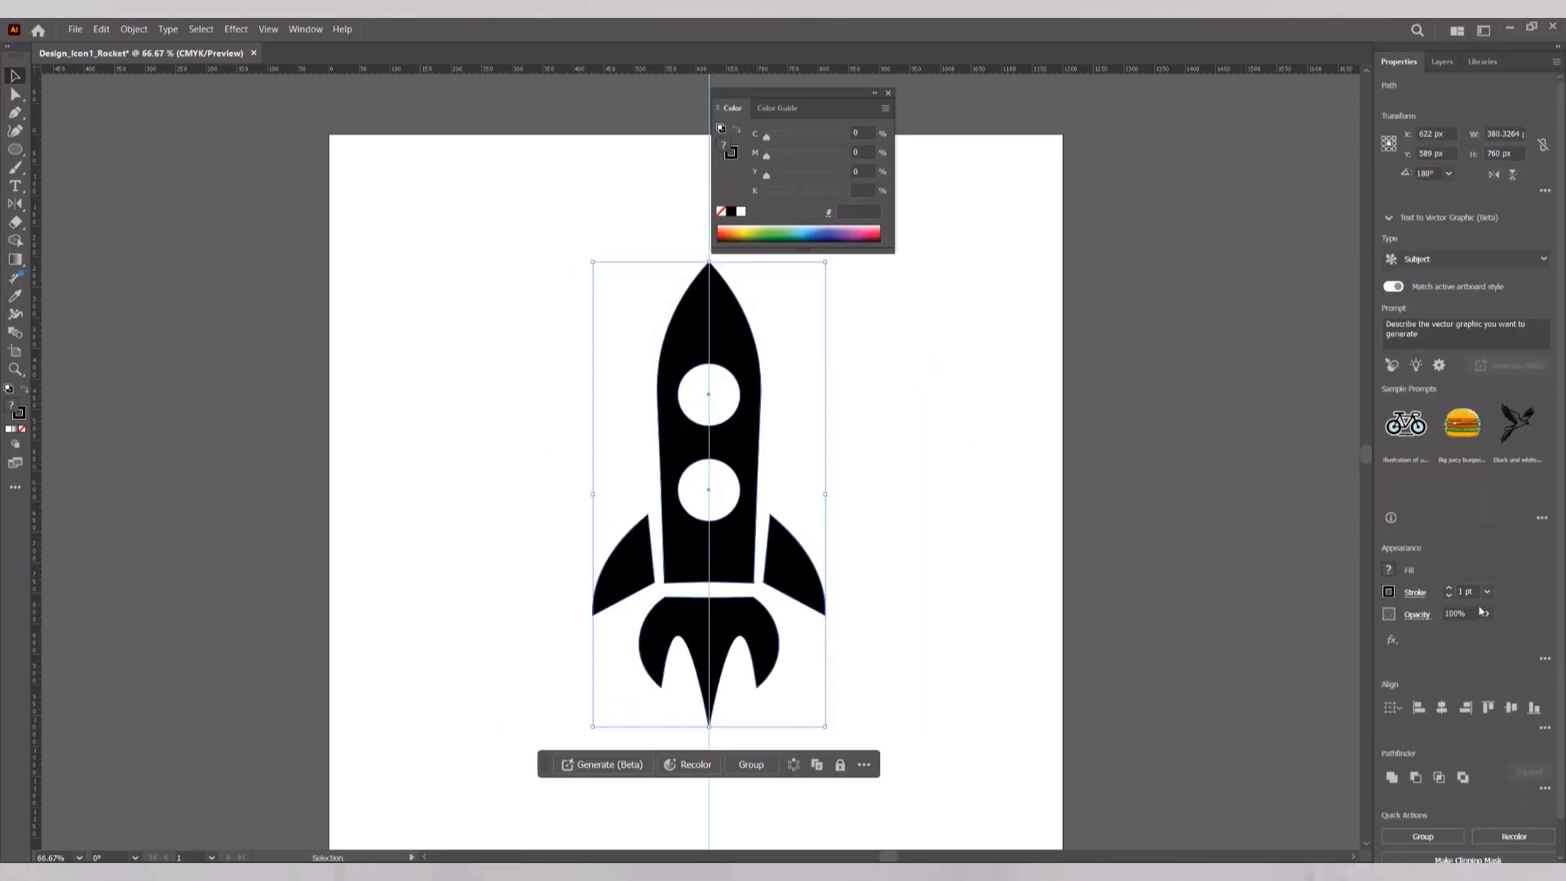
click(1034, 442)
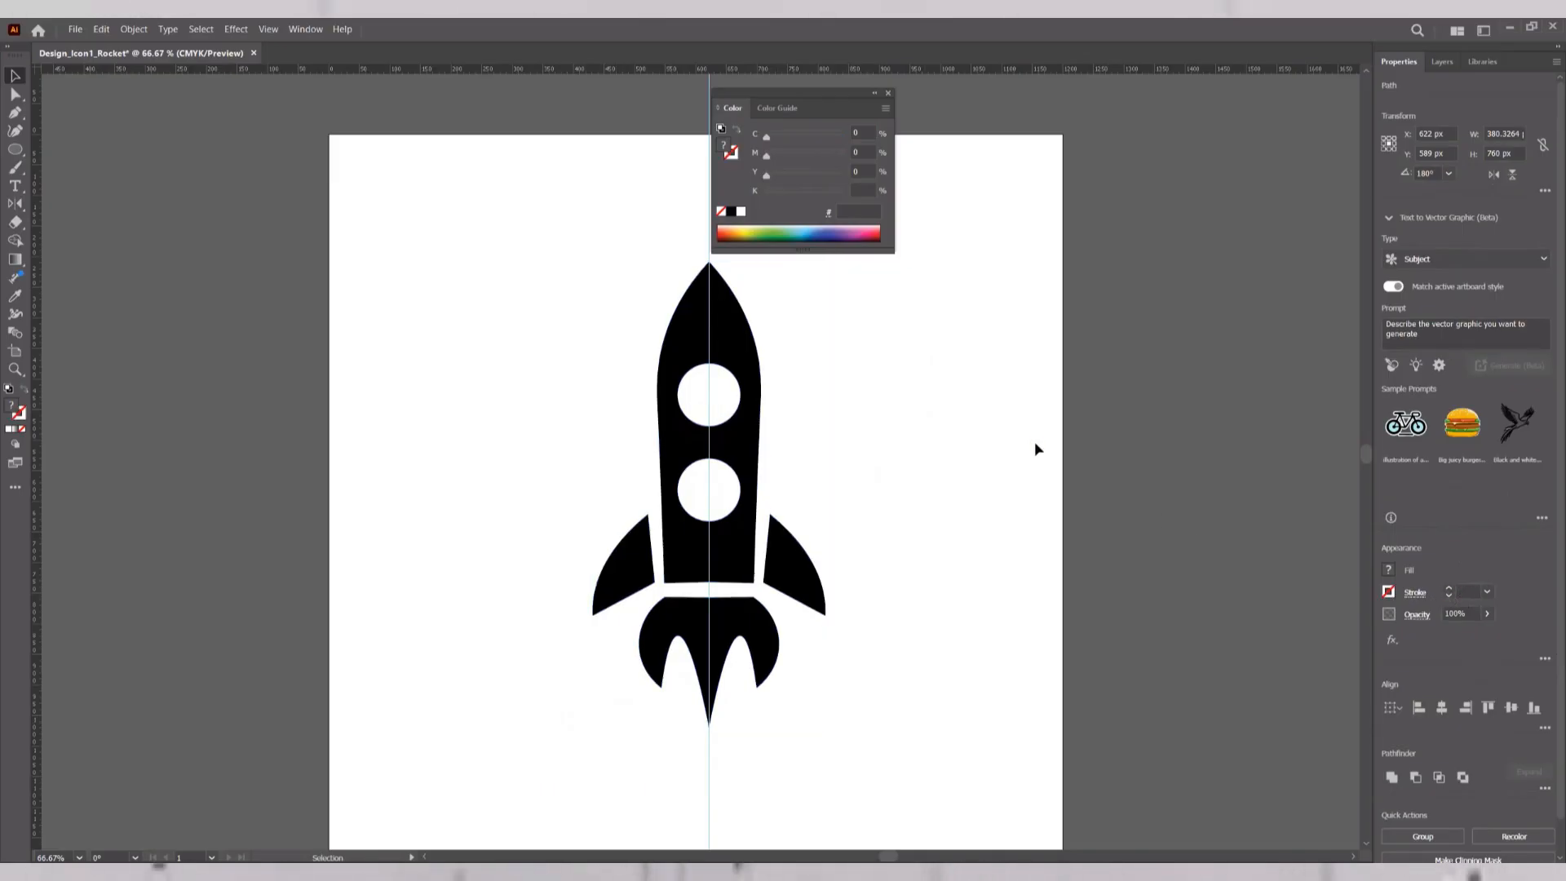